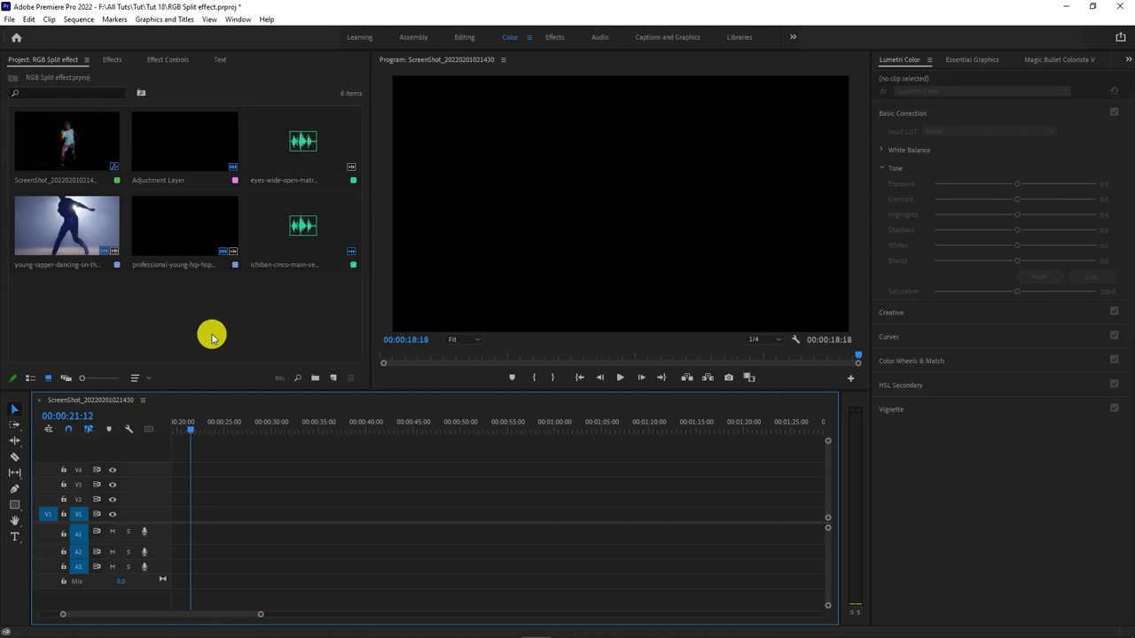
- Place the young rapper dancing clip from the bin onto the timeline and zoom in on it
{"action": "left_click", "coordinate": [76, 226]}
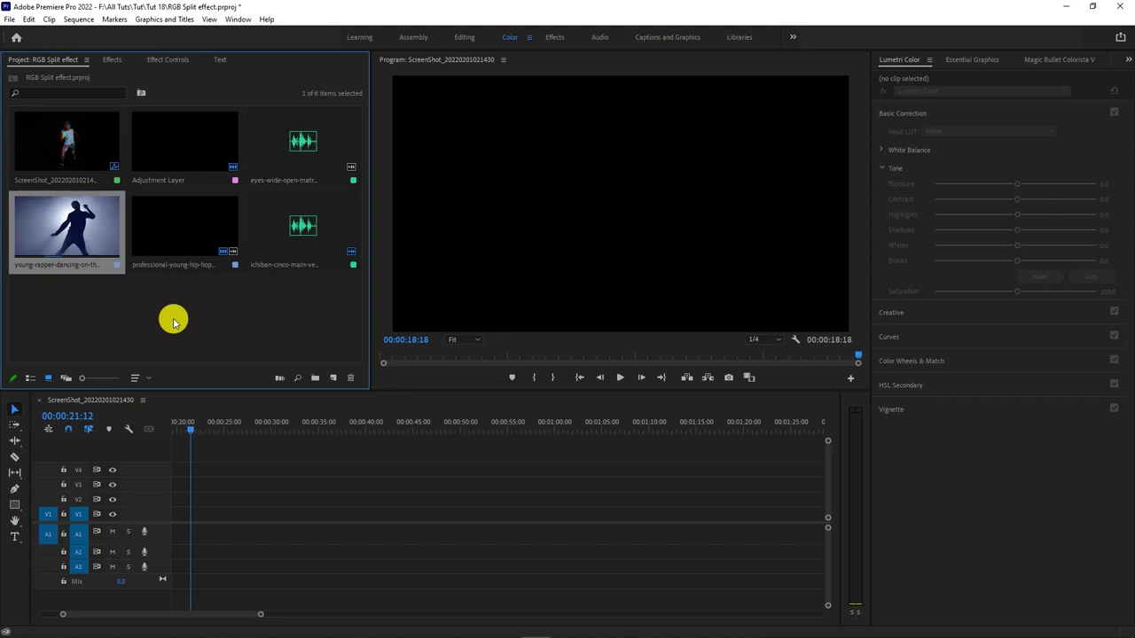
{"action": "left_click_drag", "start_coordinate": [89, 235], "coordinate": [212, 523]}
{"action": "key", "text": "="}
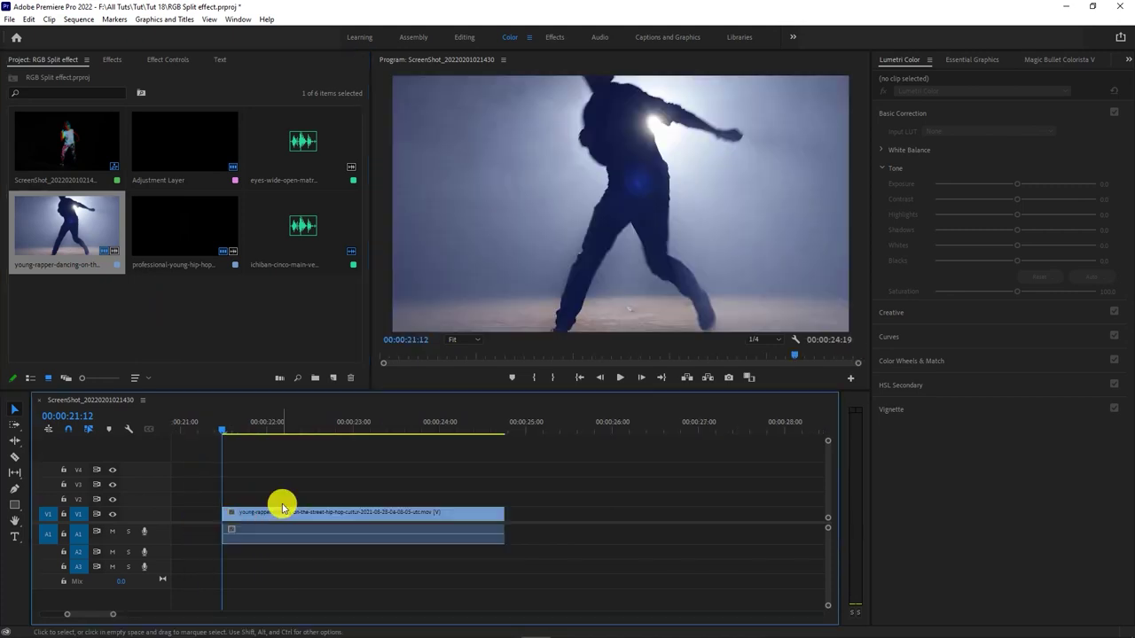
{"action": "key", "text": "="}
- Unlink the dancer clip's audio, delete it from A1, and reselect the video on V1
{"action": "left_click", "coordinate": [275, 514]}
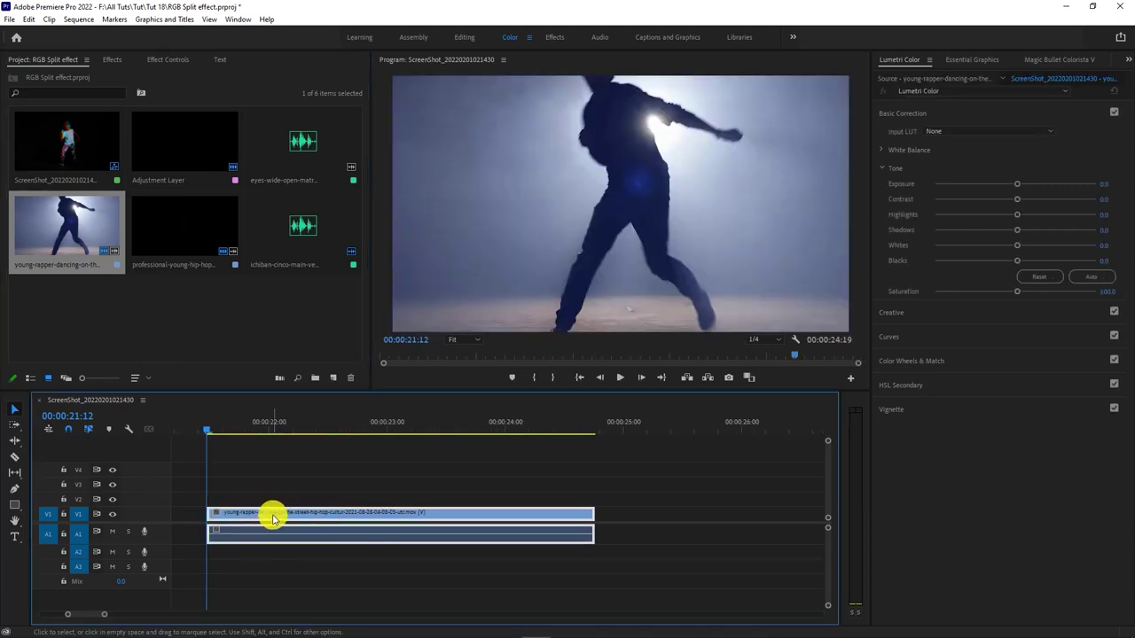
{"action": "right_click", "coordinate": [273, 519]}
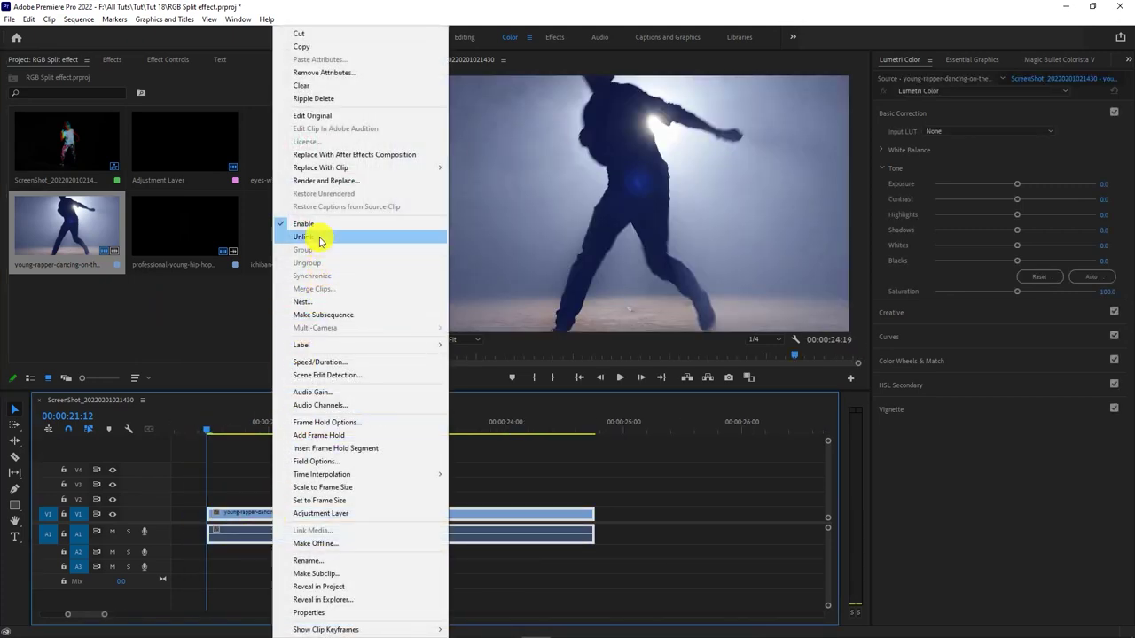
{"action": "left_click", "coordinate": [314, 237]}
{"action": "left_click", "coordinate": [243, 536]}
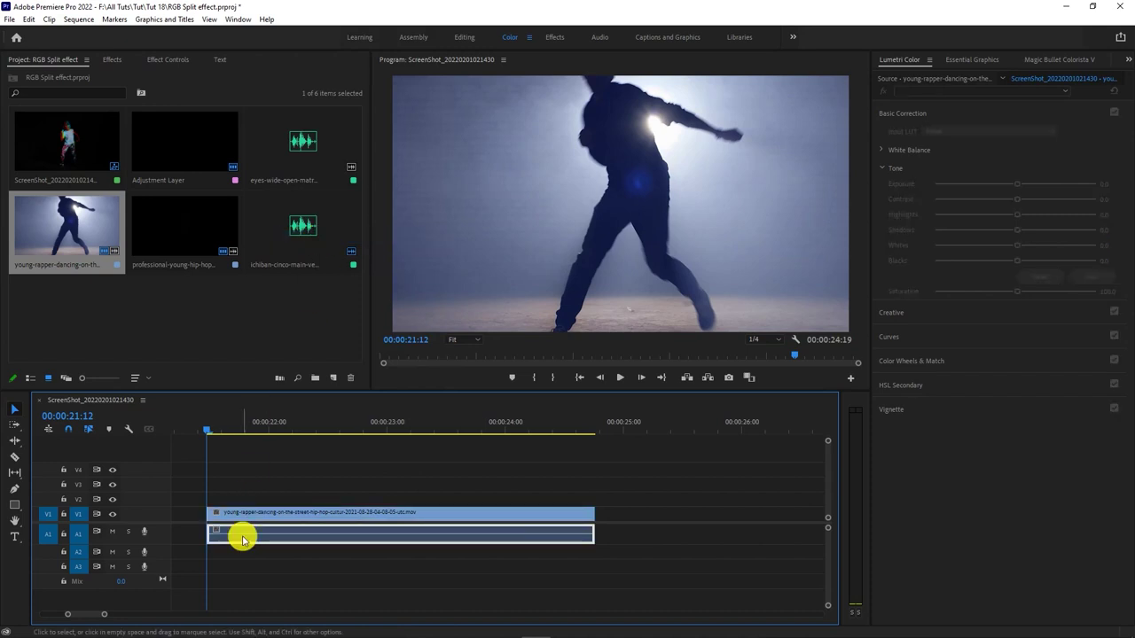
{"action": "key", "text": "Delete"}
{"action": "left_click", "coordinate": [243, 514]}
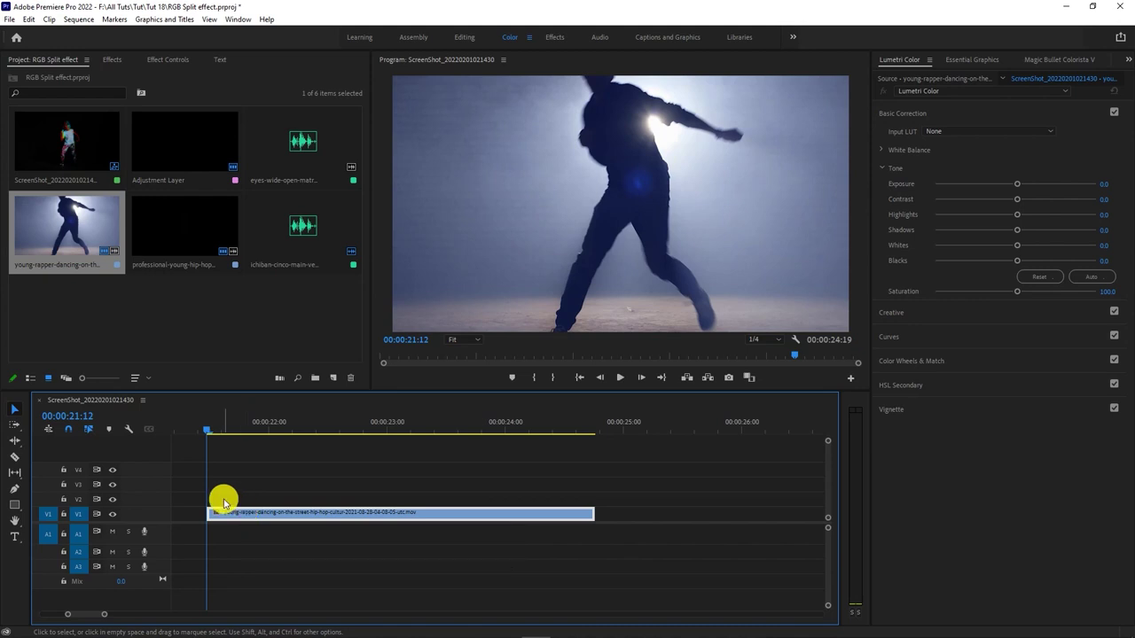
- Apply Color Balance (RGB) from the 'rgb'-filtered effects list to the dancer clip and view its settings
{"action": "left_click", "coordinate": [112, 58]}
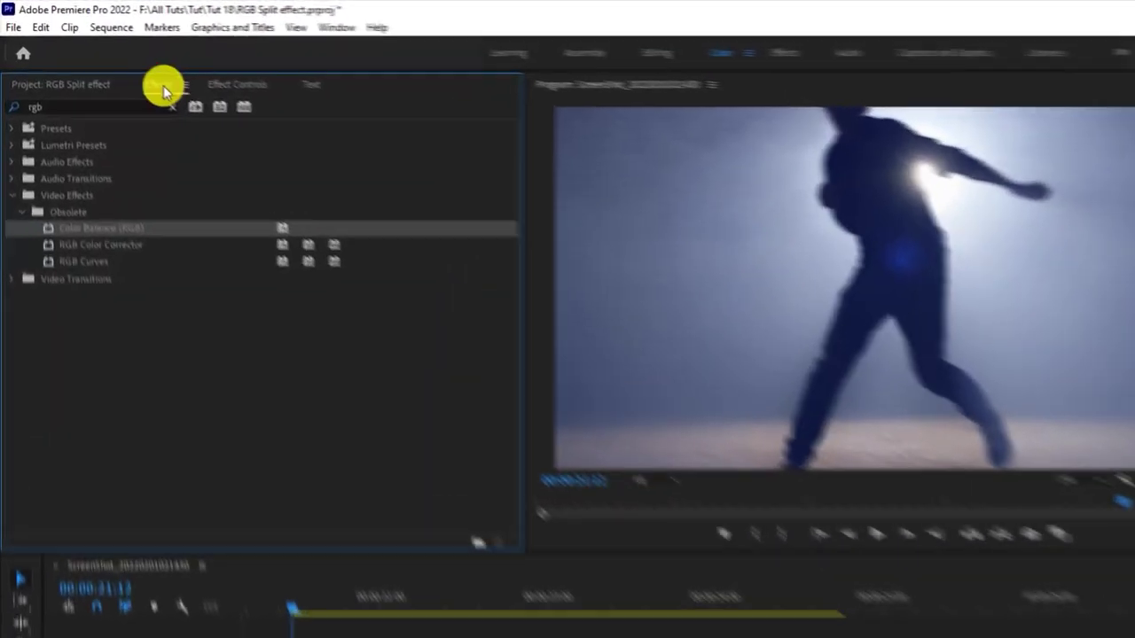
{"action": "left_click", "coordinate": [381, 39]}
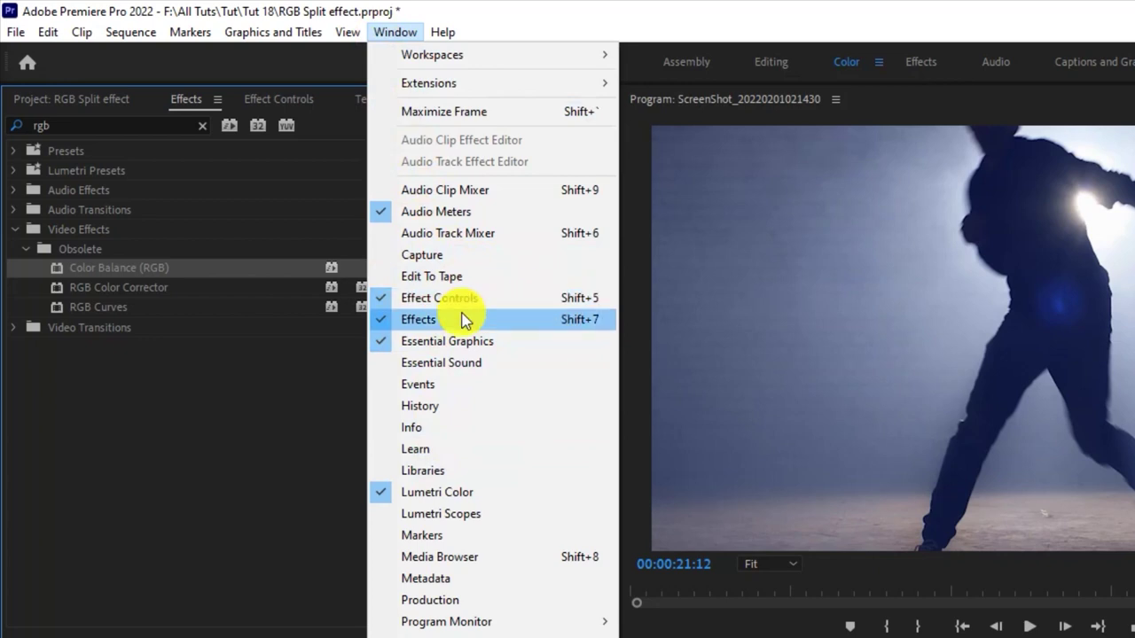
{"action": "left_click", "coordinate": [200, 398]}
{"action": "left_click", "coordinate": [61, 127]}
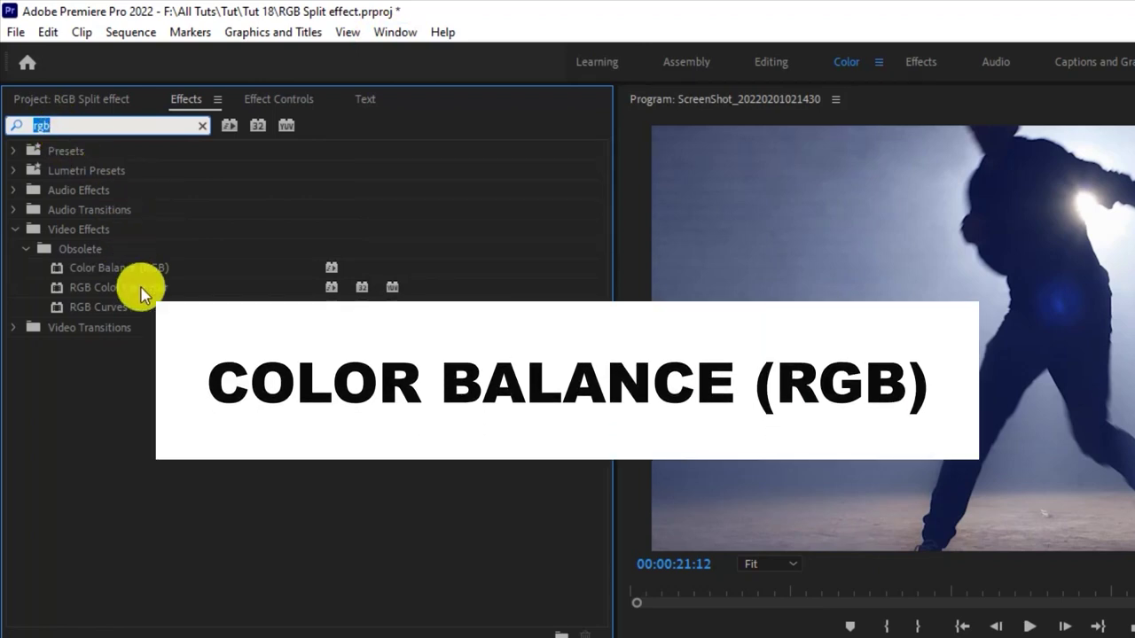
{"action": "left_click", "coordinate": [119, 267]}
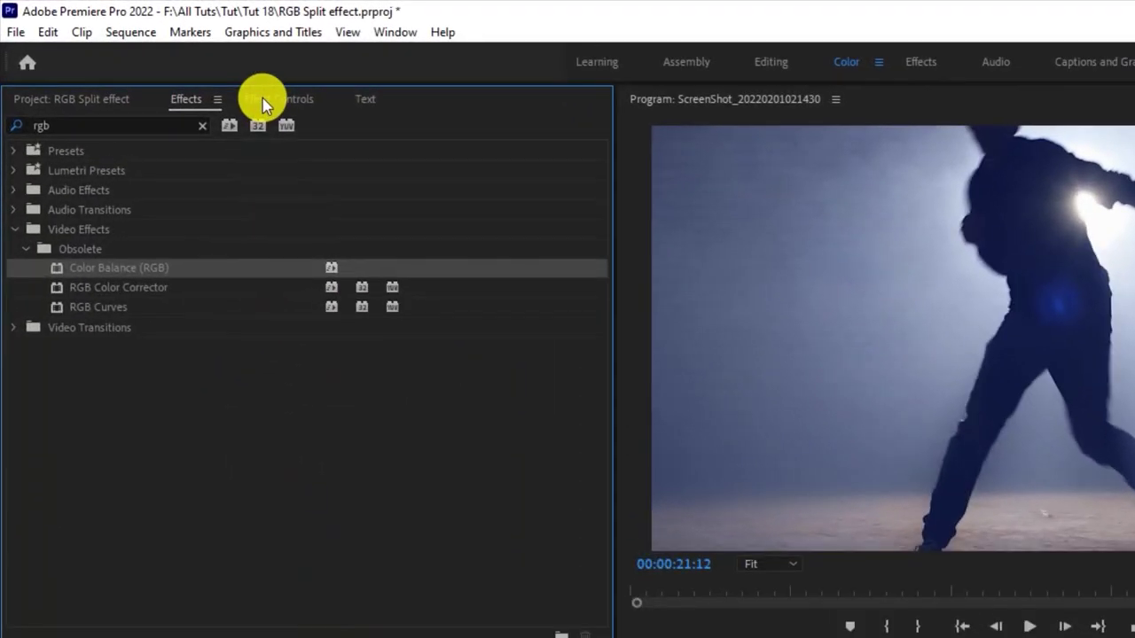
{"action": "left_click", "coordinate": [262, 105]}
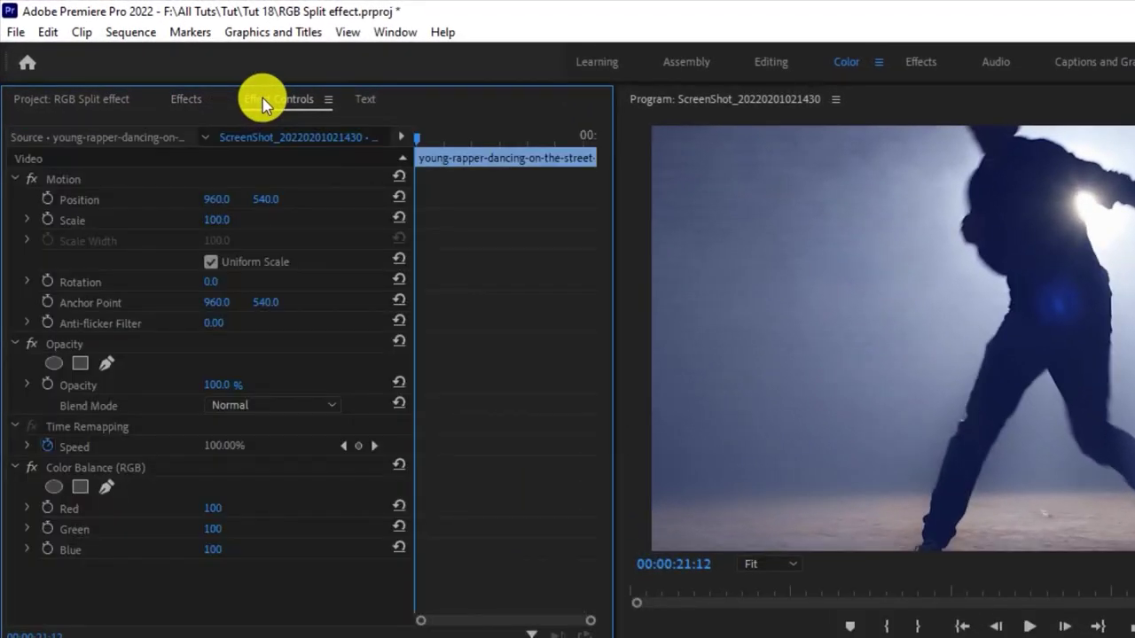
{"action": "left_click", "coordinate": [78, 471]}
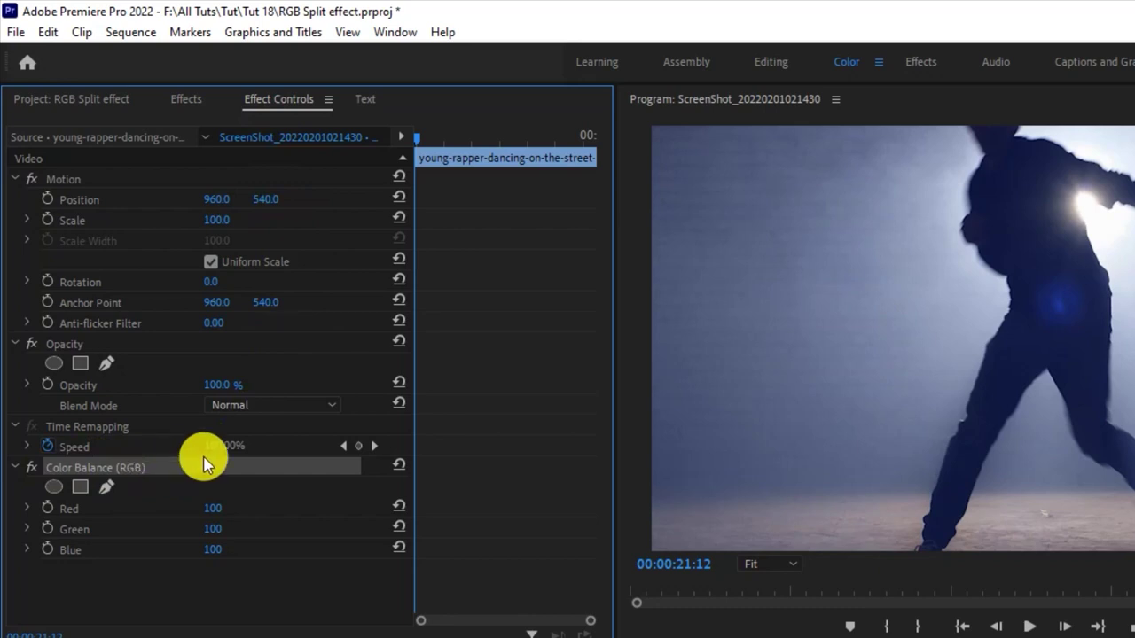
{"action": "left_click", "coordinate": [249, 403]}
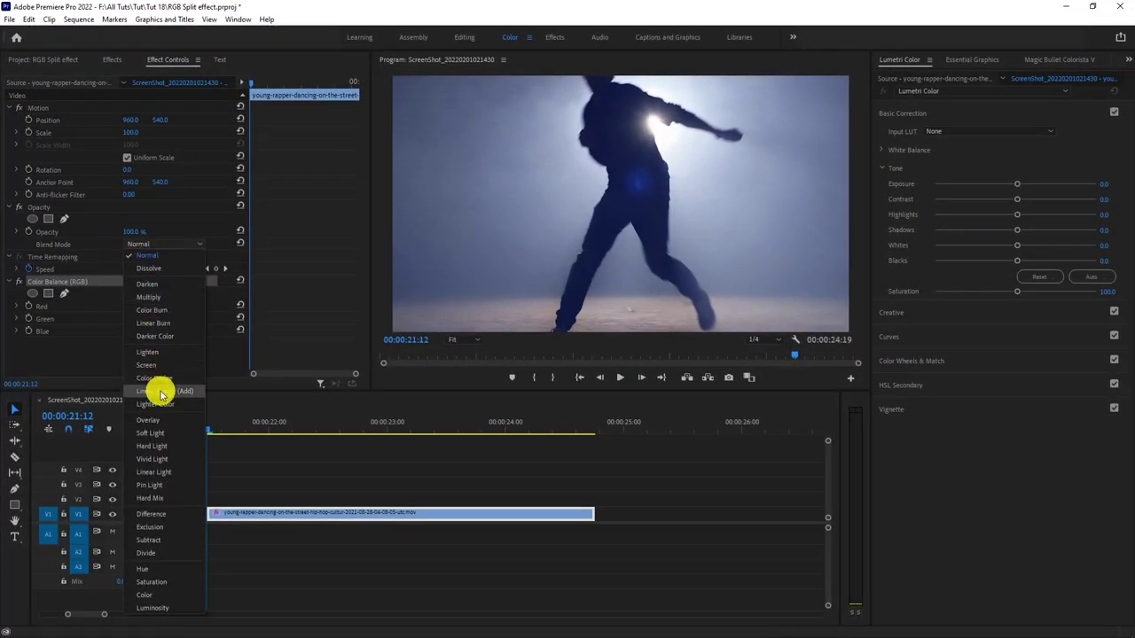
- Set the clip's blend mode to Linear Dodge (Add) and stack copies onto V2 and V3
{"action": "left_click", "coordinate": [161, 393]}
{"action": "left_click", "coordinate": [232, 515]}
{"action": "left_click_drag", "start_coordinate": [232, 515], "coordinate": [257, 504]}
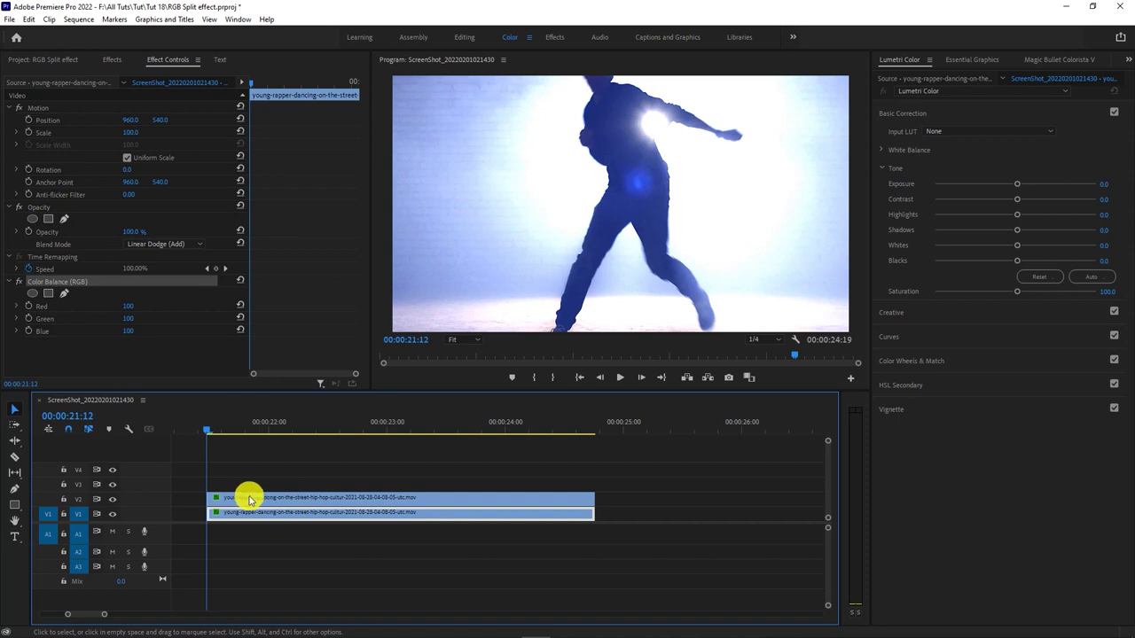
{"action": "left_click", "coordinate": [233, 501]}
{"action": "mouse_move", "coordinate": [233, 500]}
{"action": "left_mouse_down"}
{"action": "mouse_move", "coordinate": [233, 484]}
{"action": "mouse_move", "coordinate": [246, 541]}
{"action": "left_mouse_up"}
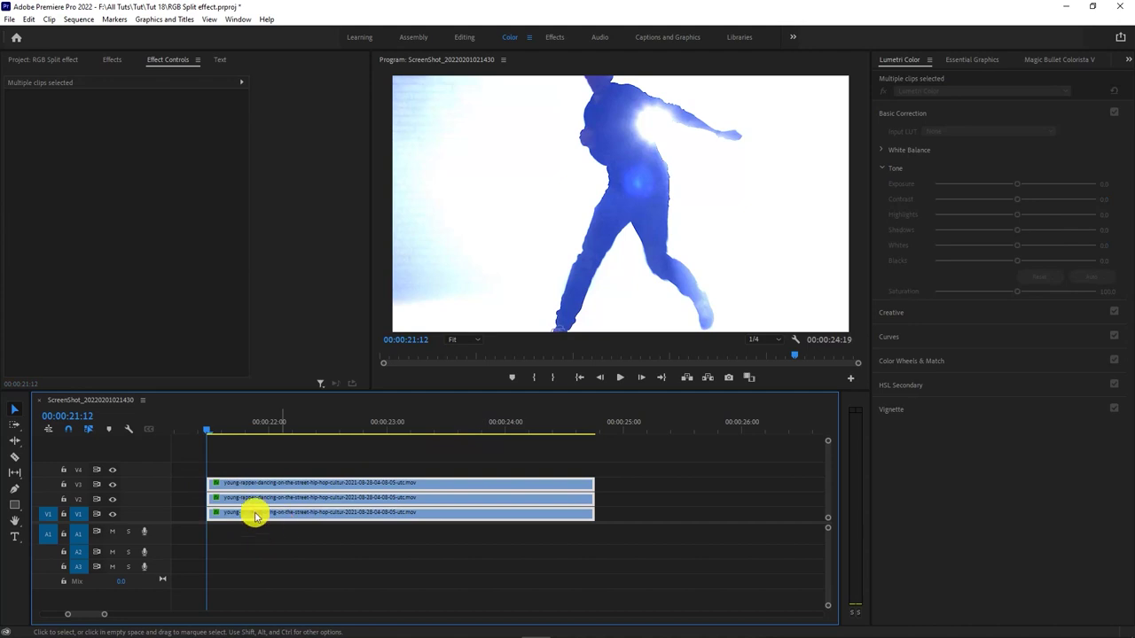
- Select the three stacked dancer copies on V3, V2 and V1
{"action": "left_click", "coordinate": [196, 488]}
{"action": "left_click", "coordinate": [233, 488]}
{"action": "left_click", "coordinate": [229, 499]}
{"action": "left_click", "coordinate": [232, 513]}
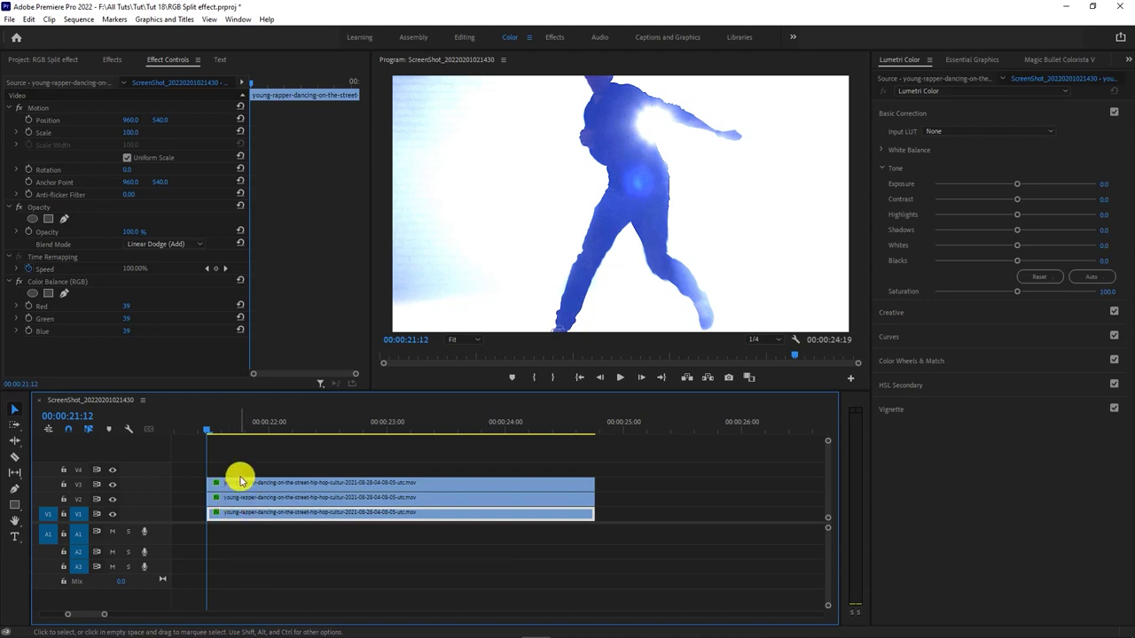
- Leave only Red at 100 on the V3 layer by zeroing its other channels
{"action": "left_click", "coordinate": [230, 488]}
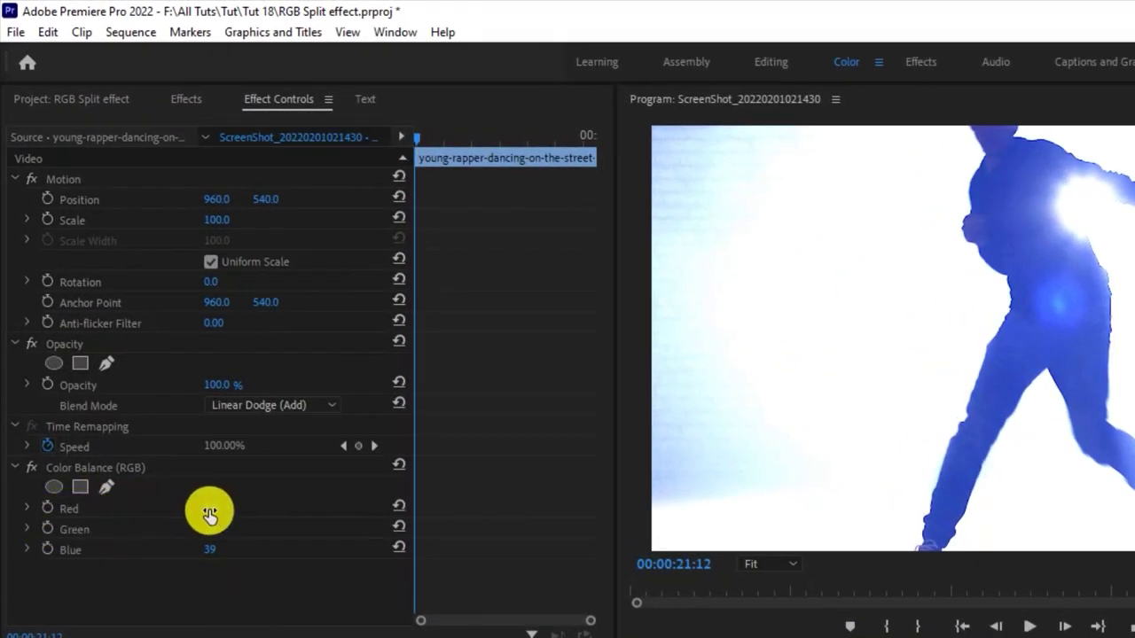
{"action": "left_click", "coordinate": [228, 500]}
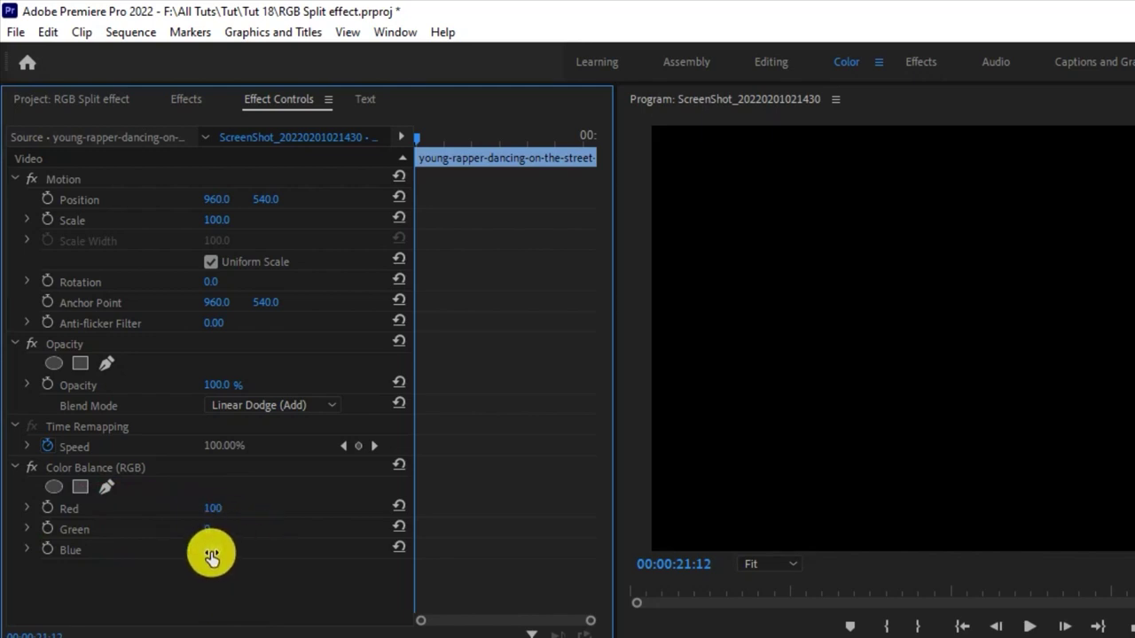
{"action": "left_click", "coordinate": [217, 549]}
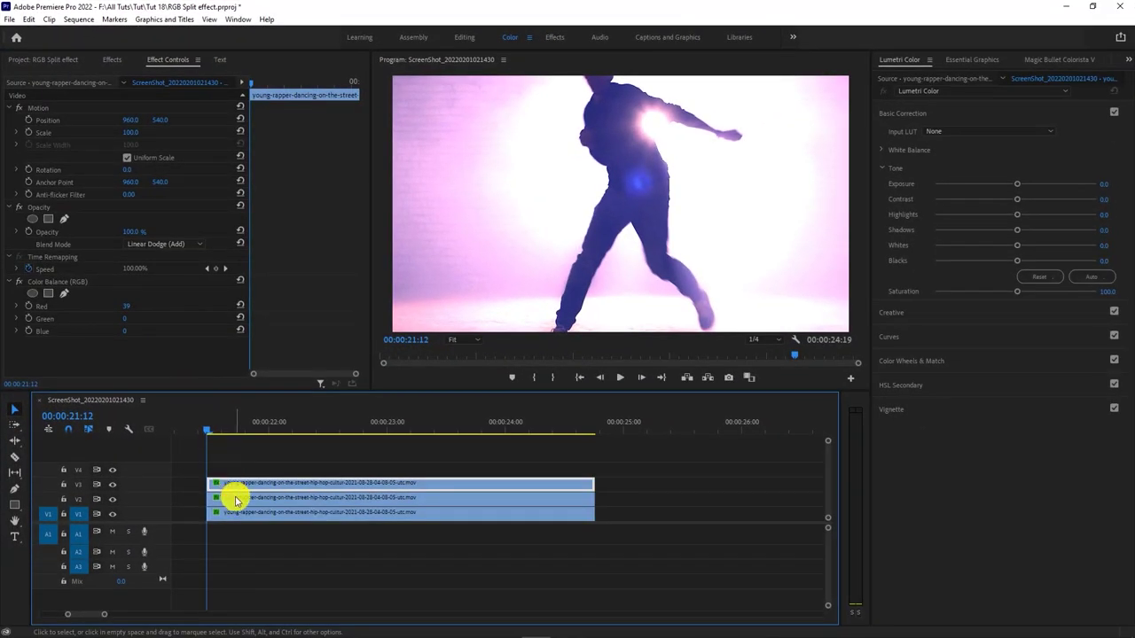
- Keep only Green on V2 and only Blue on V1, then preview a later moment
{"action": "left_click", "coordinate": [235, 499]}
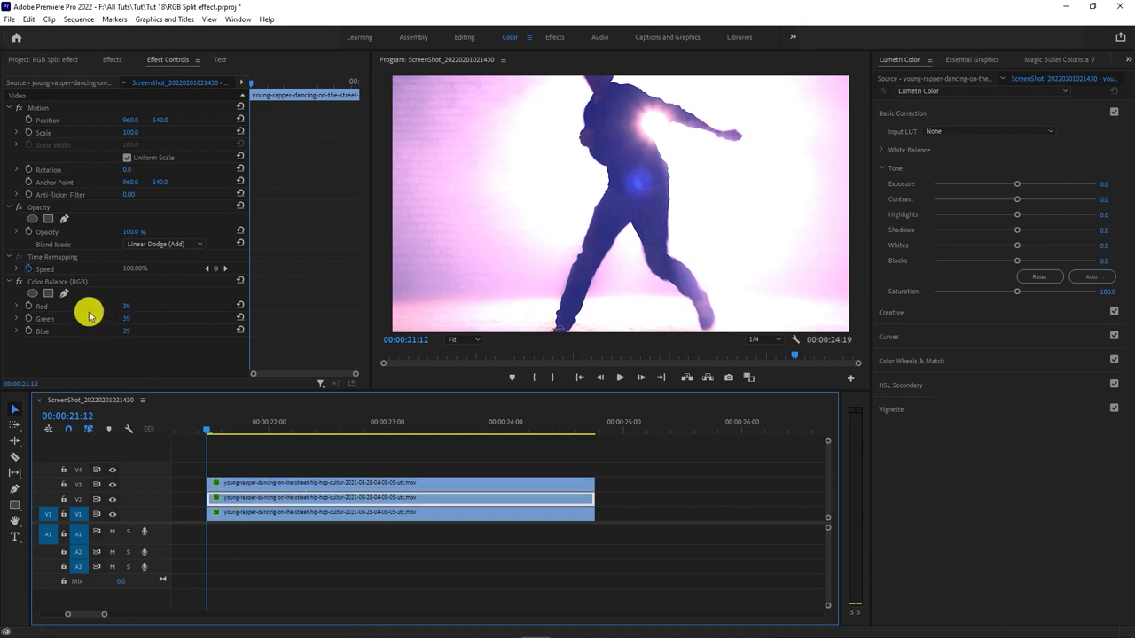
{"action": "left_click_drag", "start_coordinate": [123, 307], "coordinate": [131, 336]}
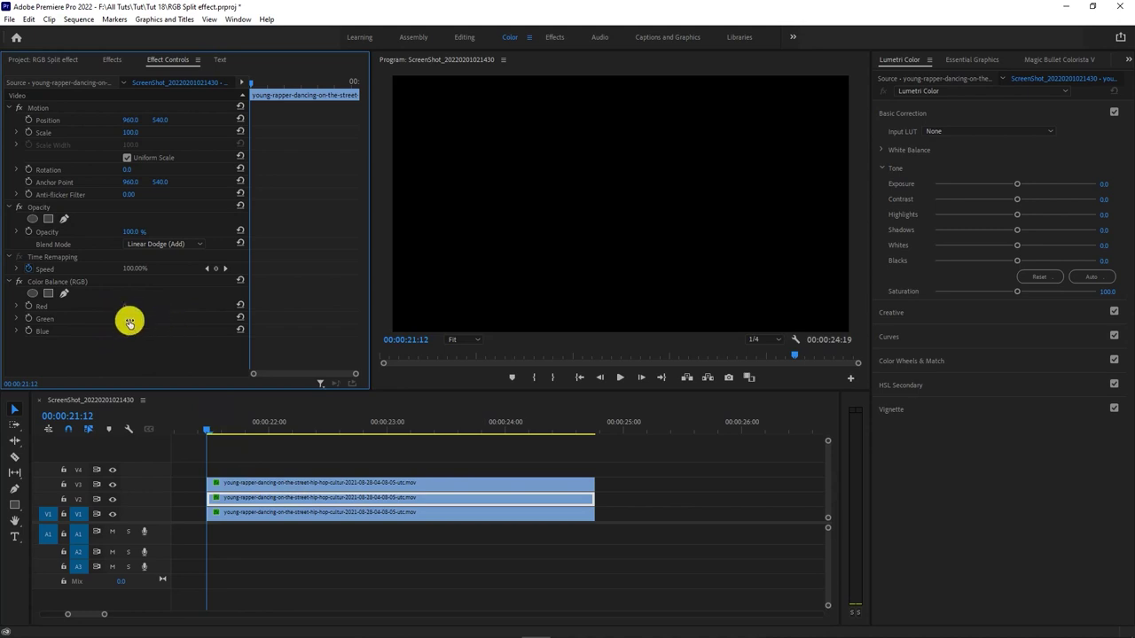
{"action": "left_click", "coordinate": [228, 517]}
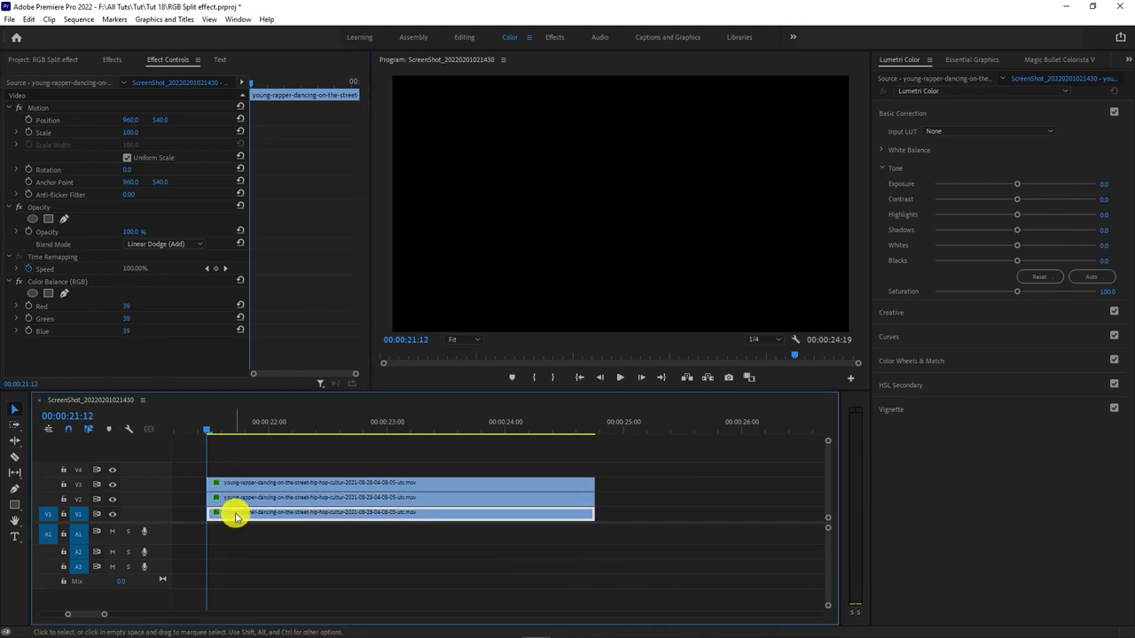
{"action": "left_click", "coordinate": [128, 318]}
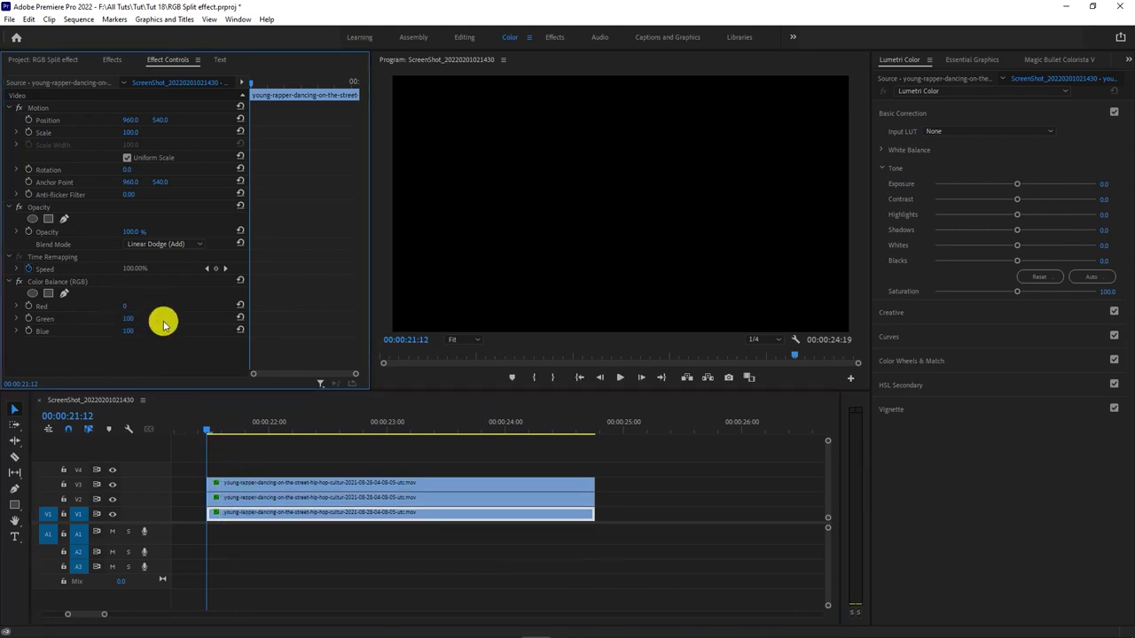
{"action": "mouse_move", "coordinate": [298, 430]}
{"action": "left_mouse_down"}
{"action": "mouse_move", "coordinate": [378, 432]}
{"action": "mouse_move", "coordinate": [381, 443]}
{"action": "left_mouse_up"}
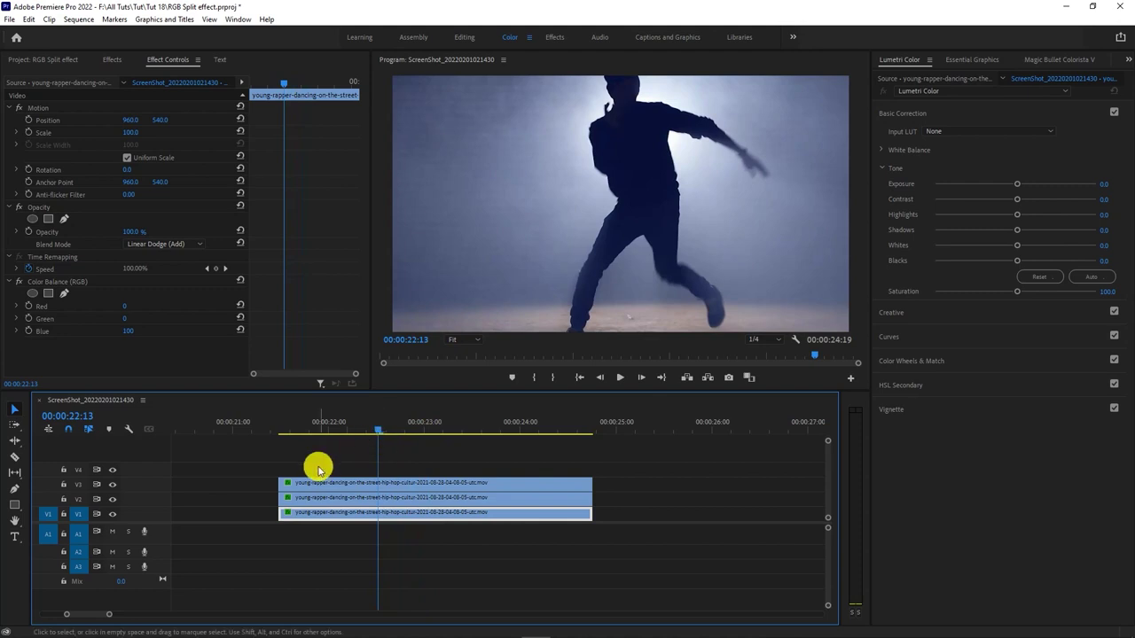
- Offset the green V2 layer slightly later and scrub between 00:00:22:01 and 00:00:22:14
{"action": "scroll", "coordinate": [285, 502], "scroll_direction": "up", "scroll_amount": 2}
{"action": "scroll", "coordinate": [273, 503], "scroll_direction": "up", "scroll_amount": 2}
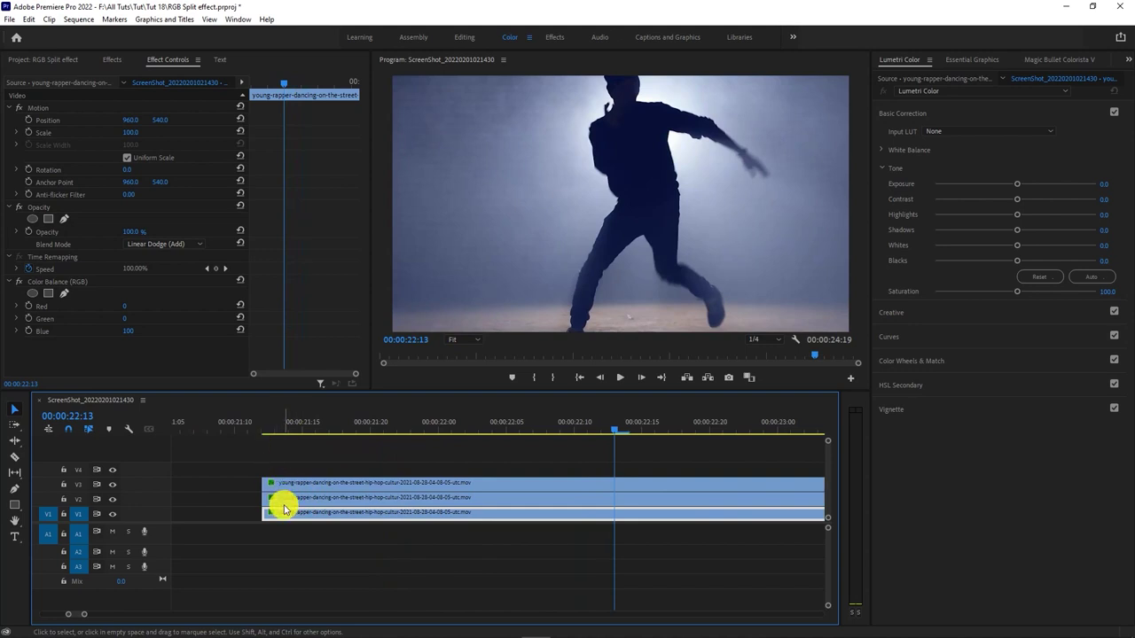
{"action": "left_click_drag", "start_coordinate": [280, 503], "coordinate": [354, 481]}
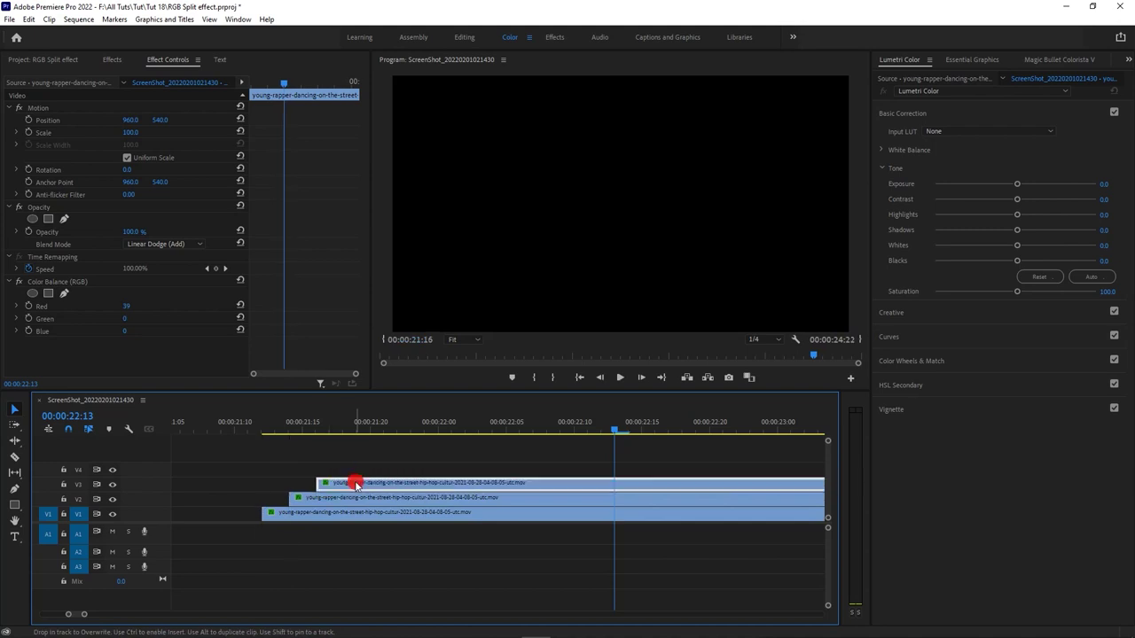
{"action": "scroll", "coordinate": [286, 514], "scroll_direction": "down", "scroll_amount": 2}
{"action": "scroll", "coordinate": [288, 517], "scroll_direction": "down", "scroll_amount": 2}
{"action": "key", "text": "alt"}
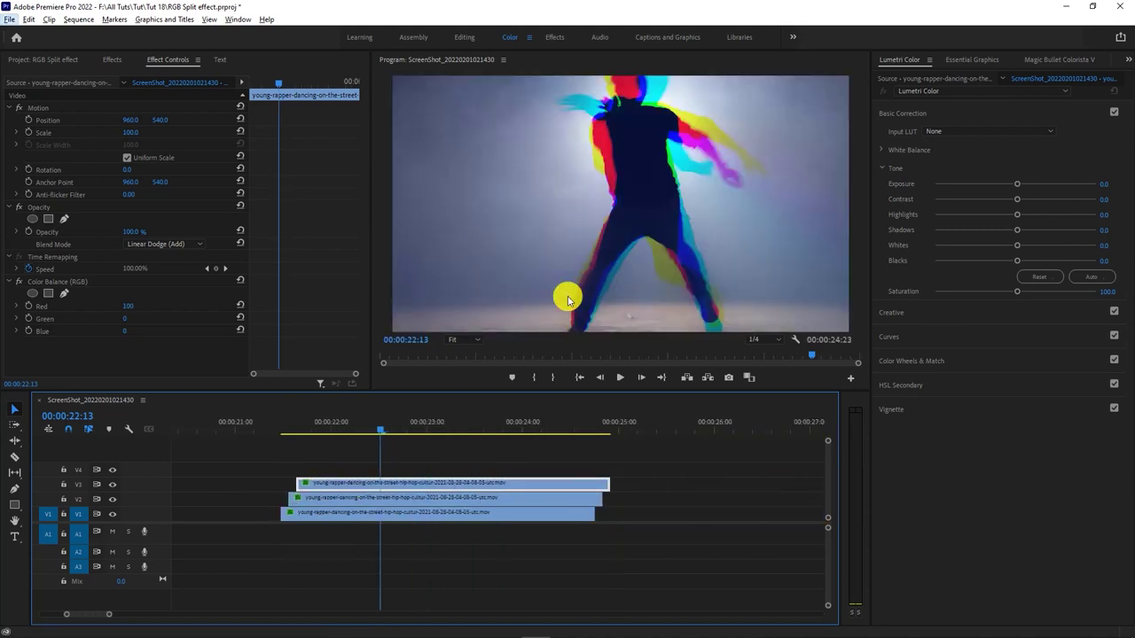
{"action": "mouse_move", "coordinate": [377, 426]}
{"action": "left_mouse_down"}
{"action": "mouse_move", "coordinate": [339, 435]}
{"action": "mouse_move", "coordinate": [480, 428]}
{"action": "mouse_move", "coordinate": [457, 434]}
{"action": "left_mouse_up"}
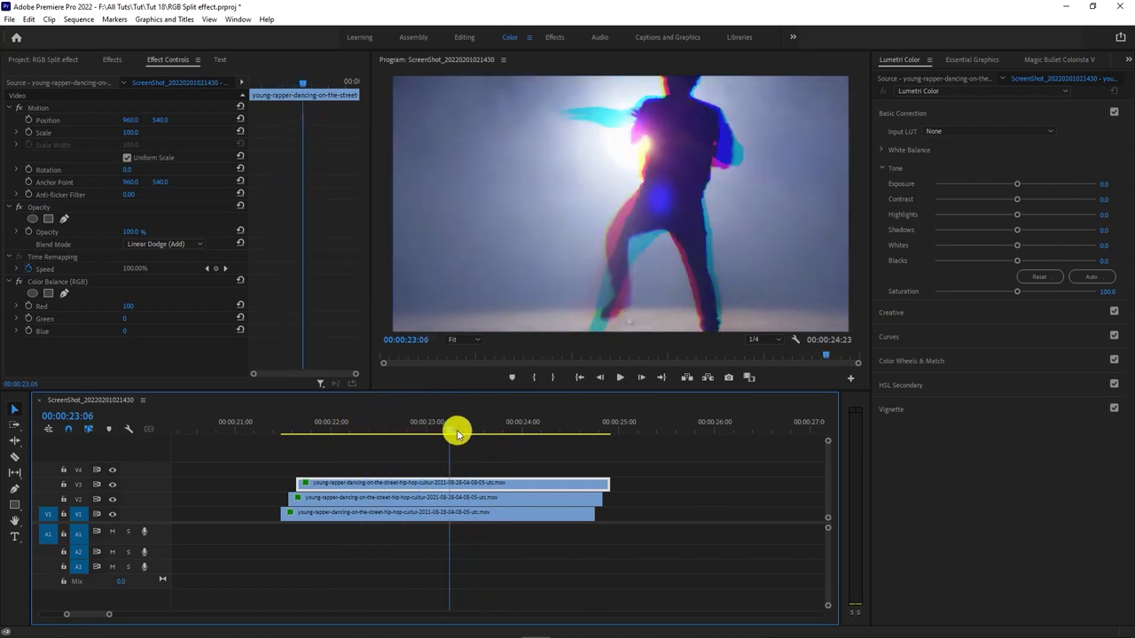
{"action": "left_click_drag", "start_coordinate": [458, 434], "coordinate": [385, 431]}
- Extend the V1 clip's start earlier and pick the V2 clip's start edge
{"action": "scroll", "coordinate": [301, 486], "scroll_direction": "up", "scroll_amount": 2}
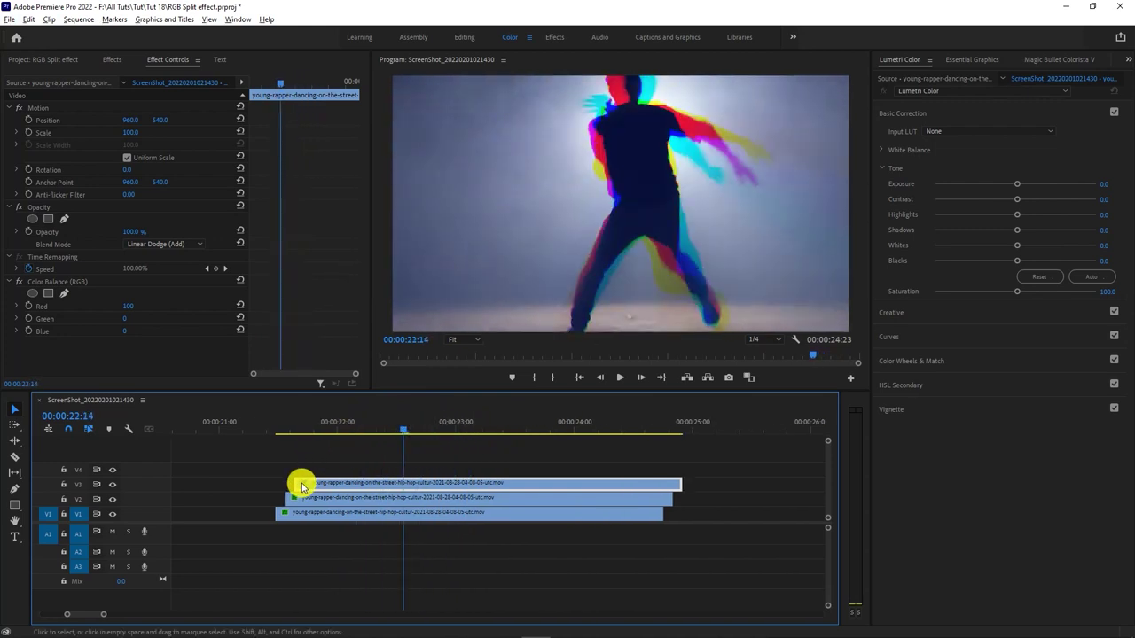
{"action": "scroll", "coordinate": [301, 486], "scroll_direction": "up", "scroll_amount": 1}
{"action": "left_click_drag", "start_coordinate": [273, 509], "coordinate": [270, 511]}
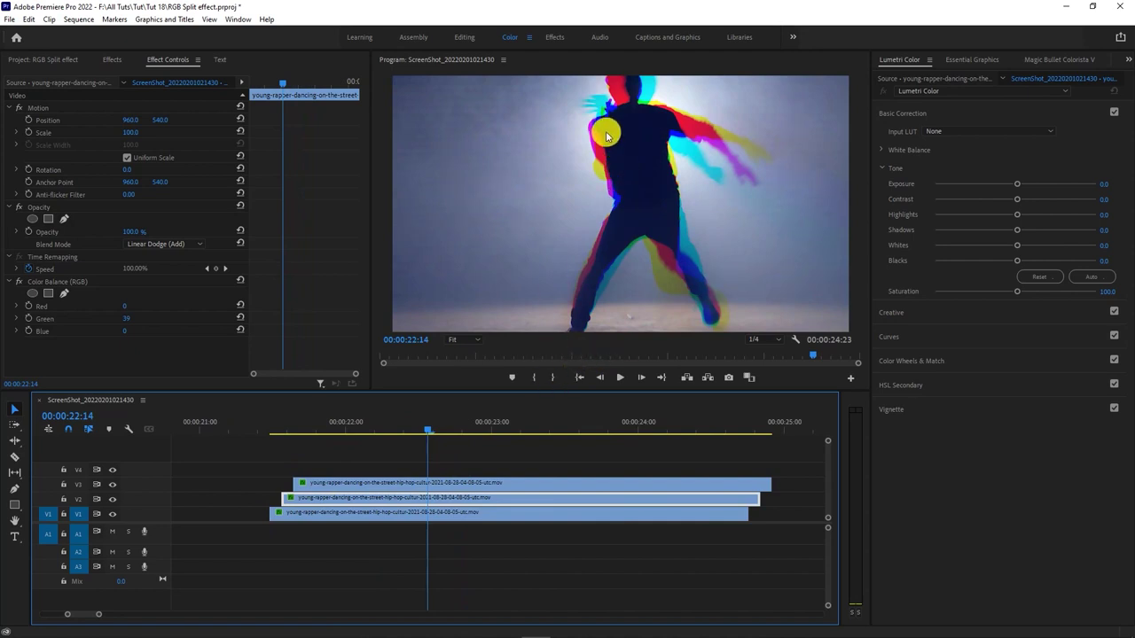
{"action": "scroll", "coordinate": [284, 495], "scroll_direction": "up", "scroll_amount": 2}
{"action": "left_click", "coordinate": [287, 495]}
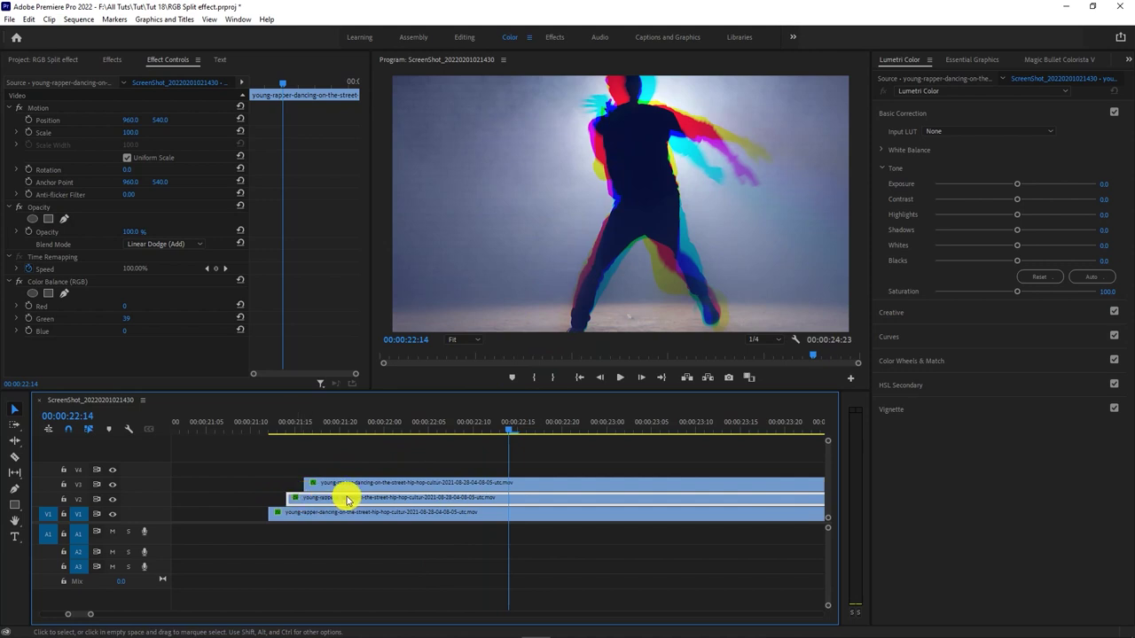
{"action": "scroll", "coordinate": [286, 494], "scroll_direction": "down", "scroll_amount": 1}
{"action": "scroll", "coordinate": [281, 490], "scroll_direction": "down", "scroll_amount": 2}
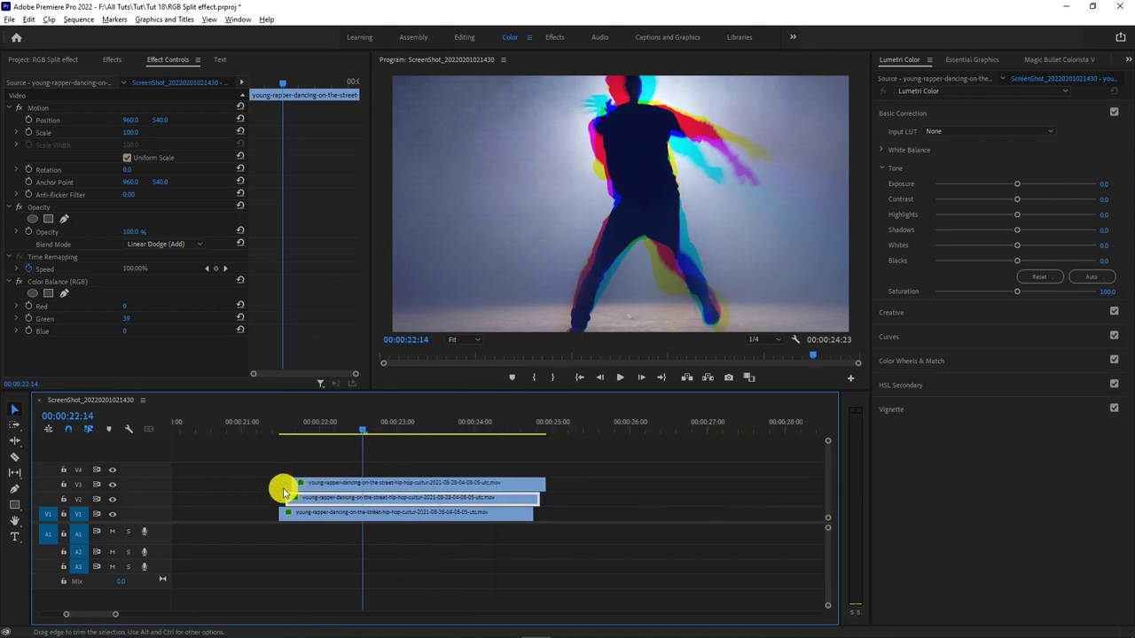
- Delete the short leading pieces of all three clips before 00:00:21:23
{"action": "left_click", "coordinate": [314, 431]}
{"action": "left_click_drag", "start_coordinate": [314, 431], "coordinate": [306, 547]}
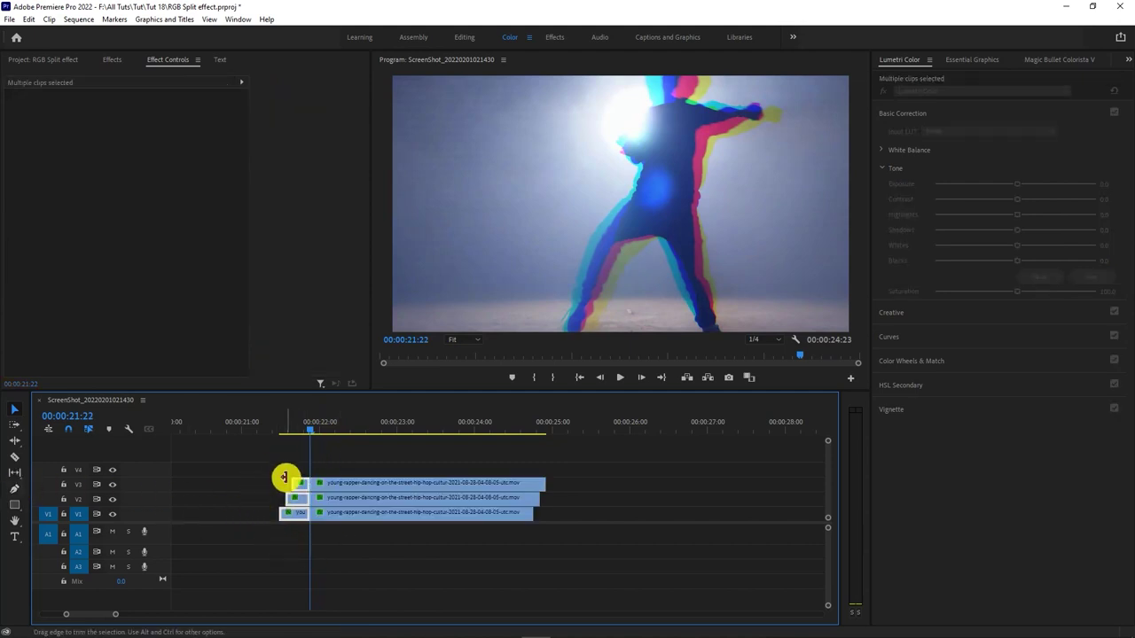
{"action": "mouse_move", "coordinate": [277, 464]}
{"action": "left_mouse_down"}
{"action": "mouse_move", "coordinate": [288, 531]}
{"action": "mouse_move", "coordinate": [301, 543]}
{"action": "left_mouse_up"}
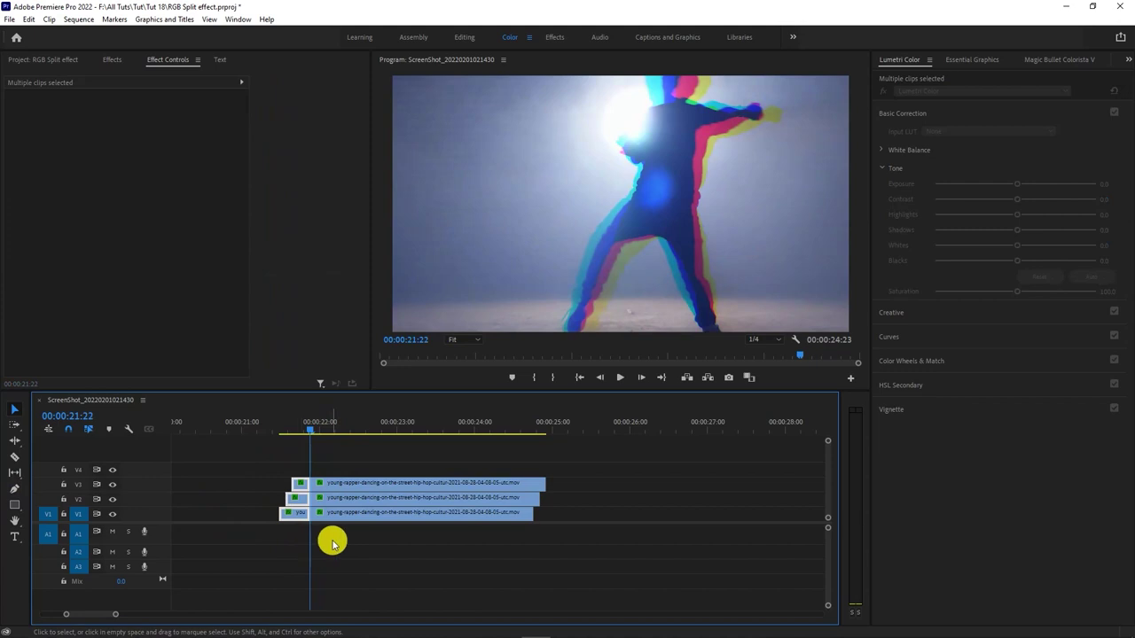
{"action": "key", "text": "Delete"}
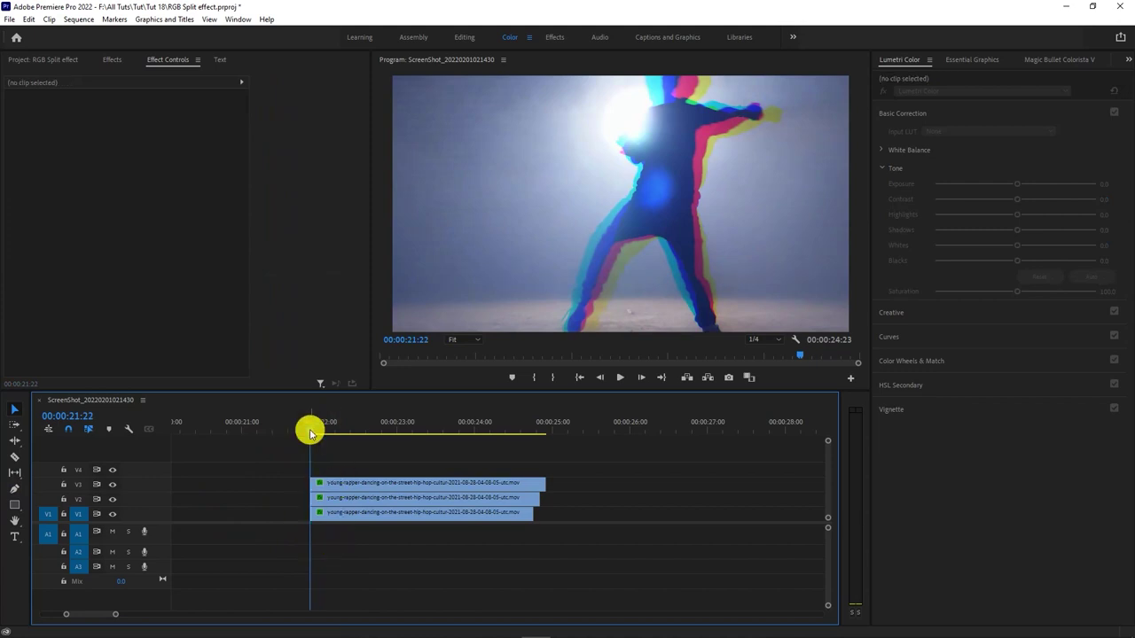
- Play back the aligned stack, select all three clips, and park the playhead at 00:00:24:12
{"action": "key", "text": "space"}
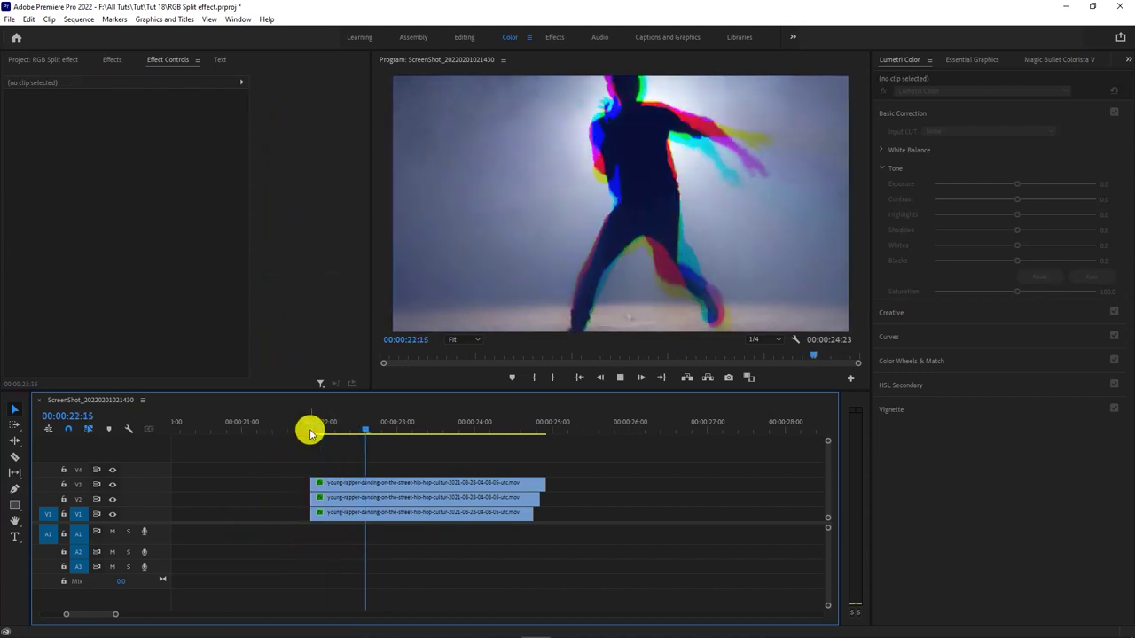
{"action": "left_click_drag", "start_coordinate": [310, 432], "coordinate": [486, 430]}
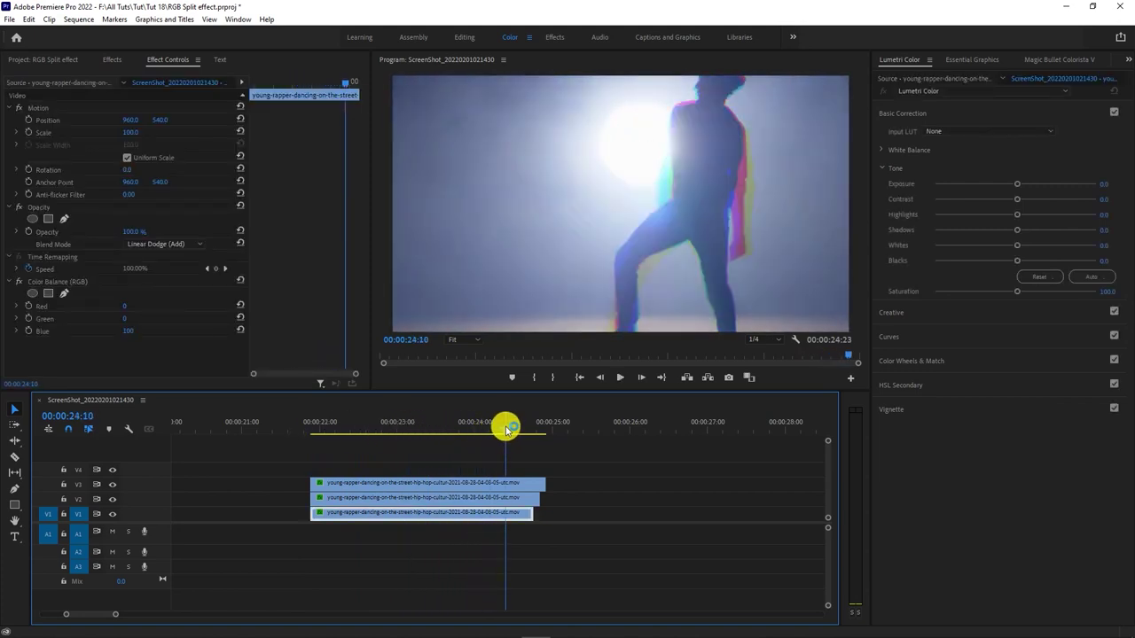
{"action": "left_click_drag", "start_coordinate": [444, 468], "coordinate": [507, 531]}
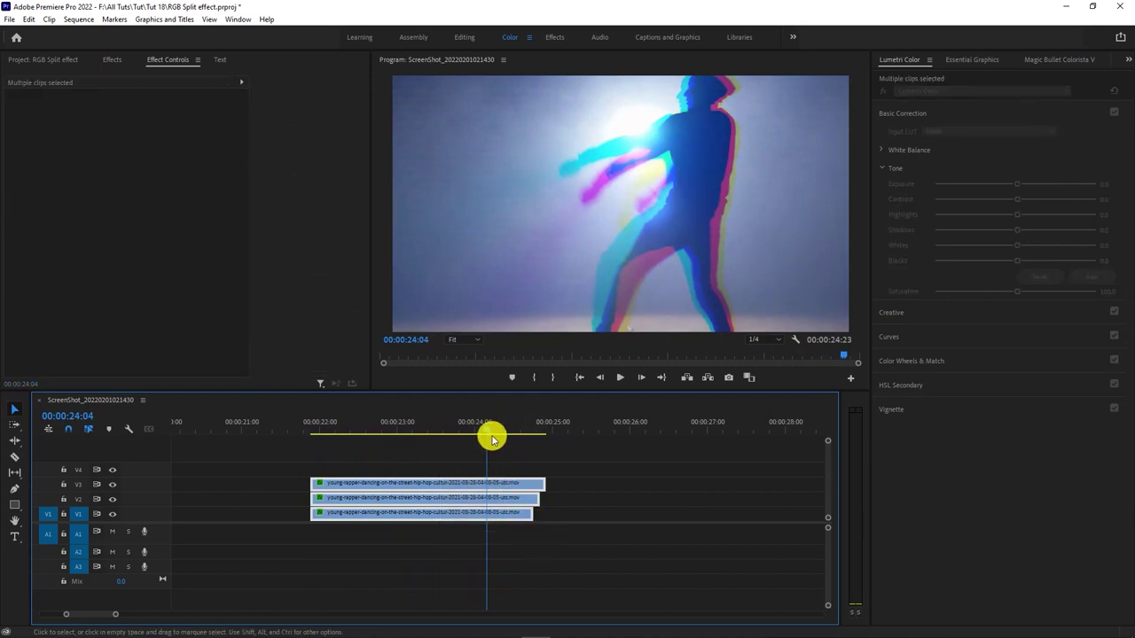
{"action": "left_click_drag", "start_coordinate": [487, 432], "coordinate": [511, 431]}
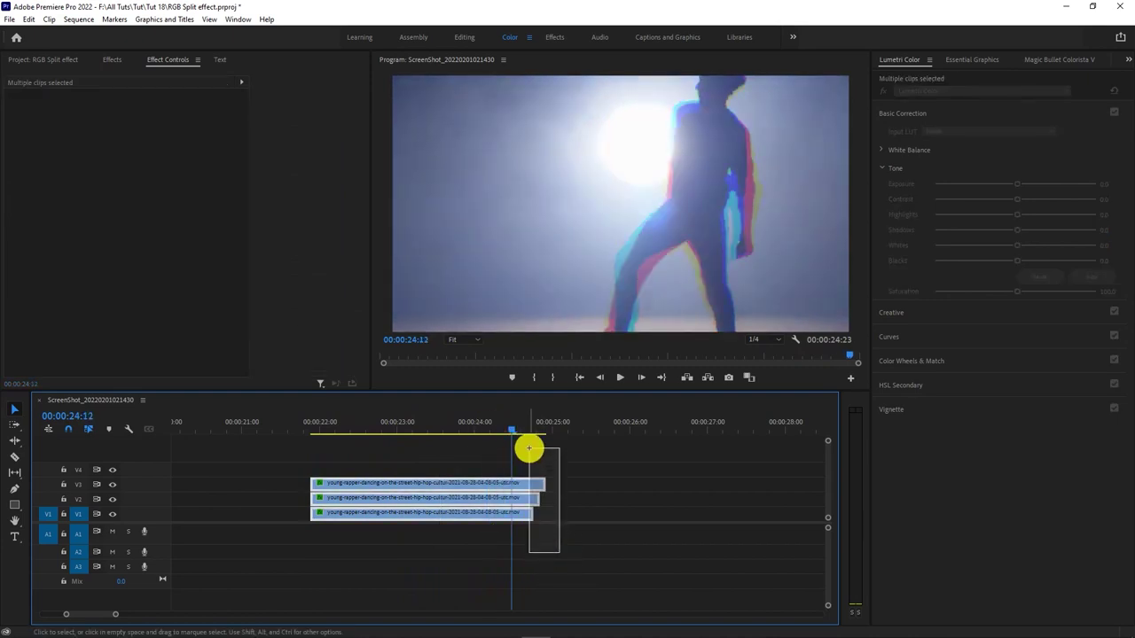
- Undo the deletion of the three clips and reselect the stack at 00:00:21:22
{"action": "key", "text": "Delete"}
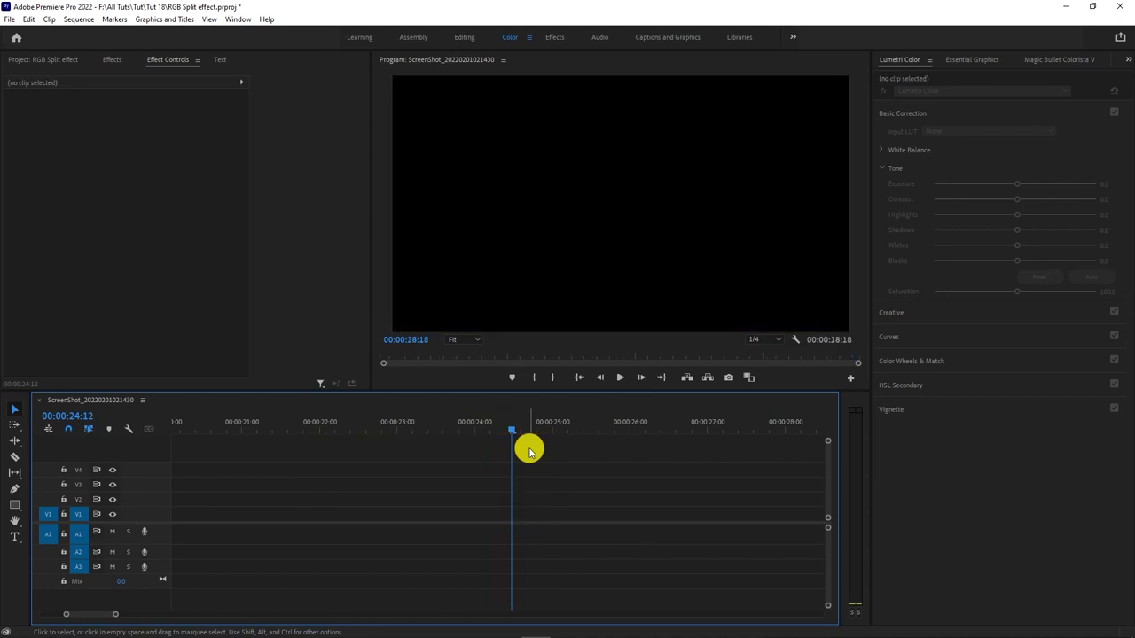
{"action": "key", "text": "ctrl+z"}
{"action": "left_click", "coordinate": [331, 432]}
{"action": "left_click_drag", "start_coordinate": [331, 433], "coordinate": [351, 430]}
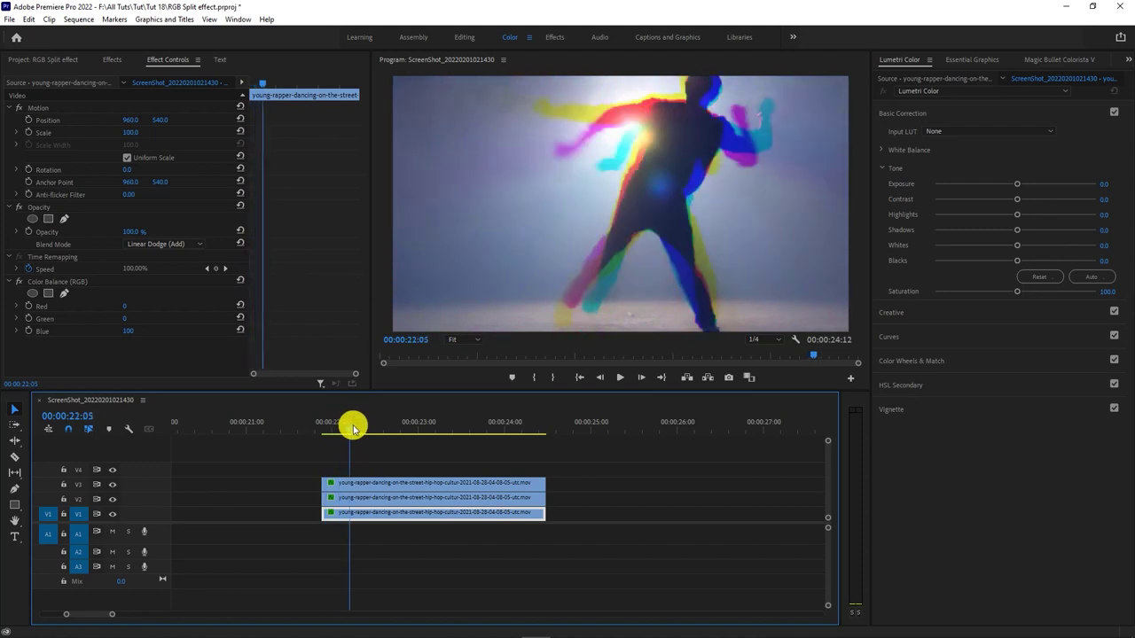
{"action": "left_click_drag", "start_coordinate": [307, 463], "coordinate": [356, 542]}
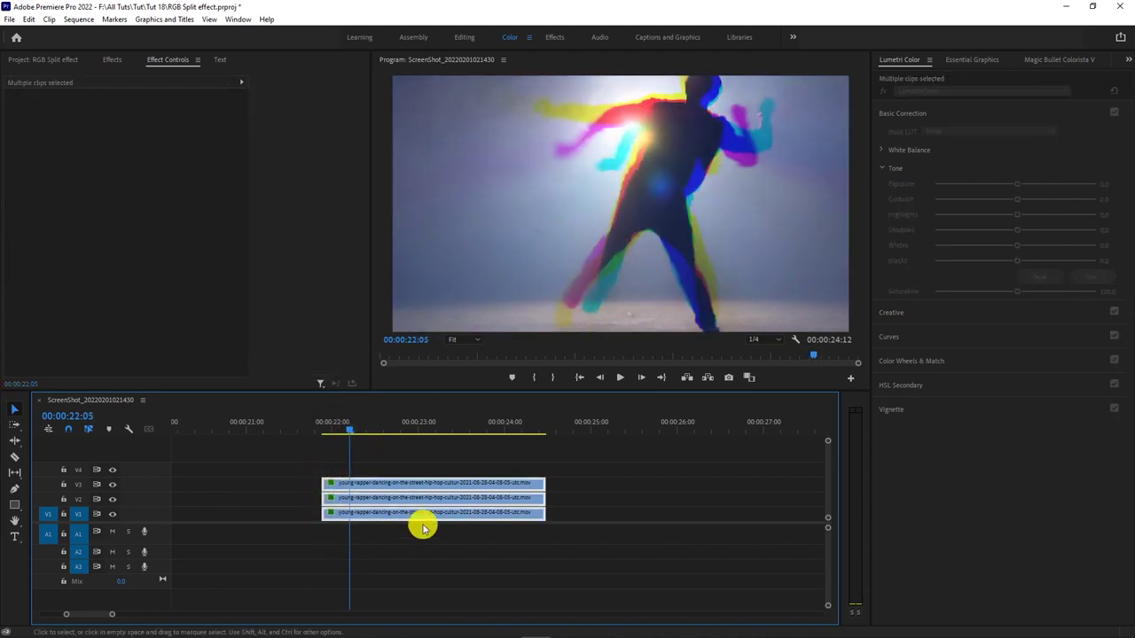
- Cut the clip stack at 00:00:21:22, 00:00:22:16 and 00:00:22:24
{"action": "key", "text": "ctrl+k"}
{"action": "mouse_move", "coordinate": [352, 431]}
{"action": "left_mouse_down"}
{"action": "mouse_move", "coordinate": [386, 430]}
{"action": "mouse_move", "coordinate": [385, 560]}
{"action": "left_mouse_up"}
{"action": "key", "text": "ctrl+k"}
{"action": "mouse_move", "coordinate": [387, 431]}
{"action": "left_mouse_down"}
{"action": "mouse_move", "coordinate": [415, 431]}
{"action": "mouse_move", "coordinate": [405, 568]}
{"action": "left_mouse_up"}
{"action": "key", "text": "ctrl+k"}
{"action": "key", "text": "ctrl+k"}
{"action": "mouse_move", "coordinate": [420, 431]}
{"action": "left_mouse_down"}
{"action": "mouse_move", "coordinate": [452, 434]}
{"action": "mouse_move", "coordinate": [456, 523]}
{"action": "left_mouse_up"}
- Cut the clip stack further at 00:00:23:09, 00:00:23:19 and 00:00:24:03
{"action": "key", "text": "ctrl+k"}
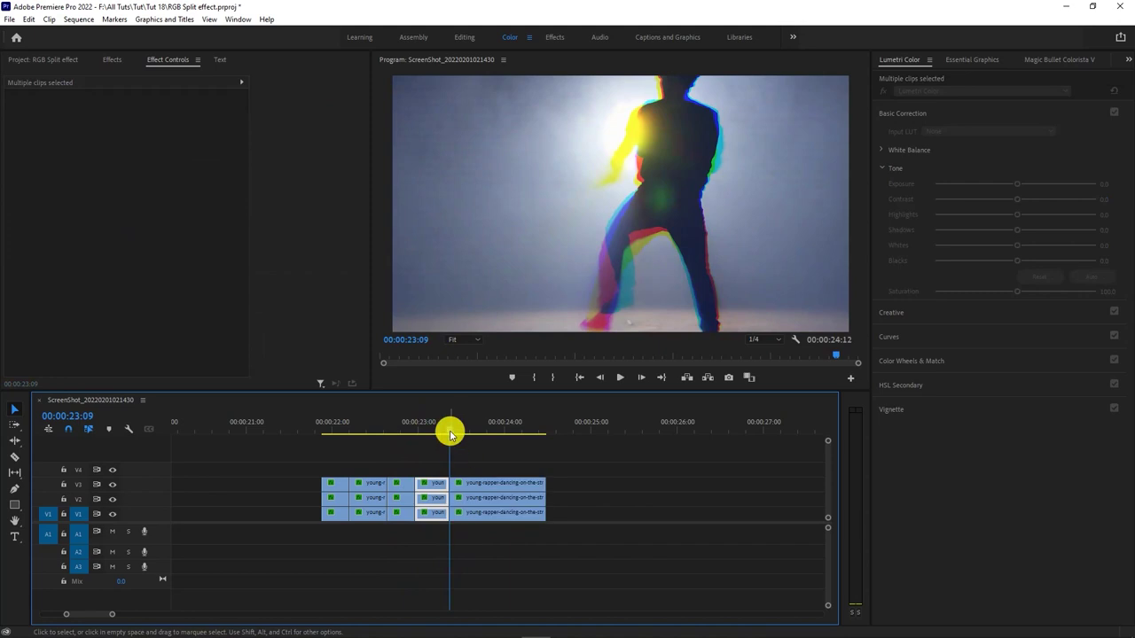
{"action": "left_click_drag", "start_coordinate": [449, 432], "coordinate": [482, 440]}
{"action": "left_click_drag", "start_coordinate": [461, 532], "coordinate": [494, 481]}
{"action": "key", "text": "ctrl+k"}
{"action": "left_click_drag", "start_coordinate": [481, 428], "coordinate": [517, 432]}
{"action": "key", "text": "ctrl+k"}
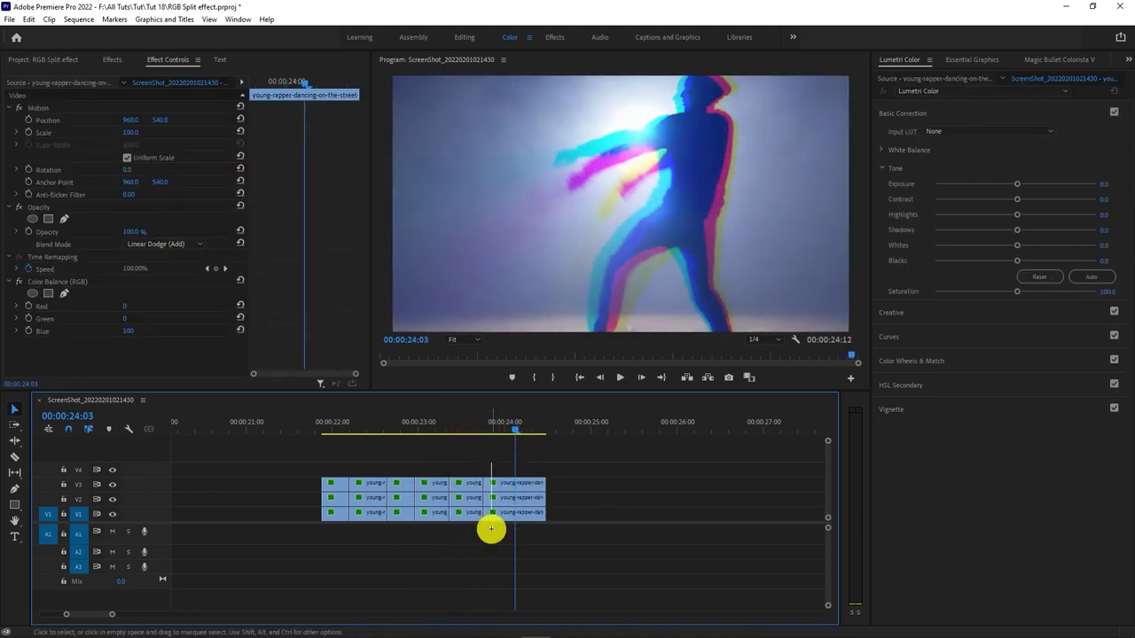
{"action": "left_click", "coordinate": [494, 556]}
- Delete alternate pieces after 00:00:22:03, around 00:00:23:00 and near 00:00:24:00, leaving gaps
{"action": "left_click_drag", "start_coordinate": [486, 468], "coordinate": [507, 561]}
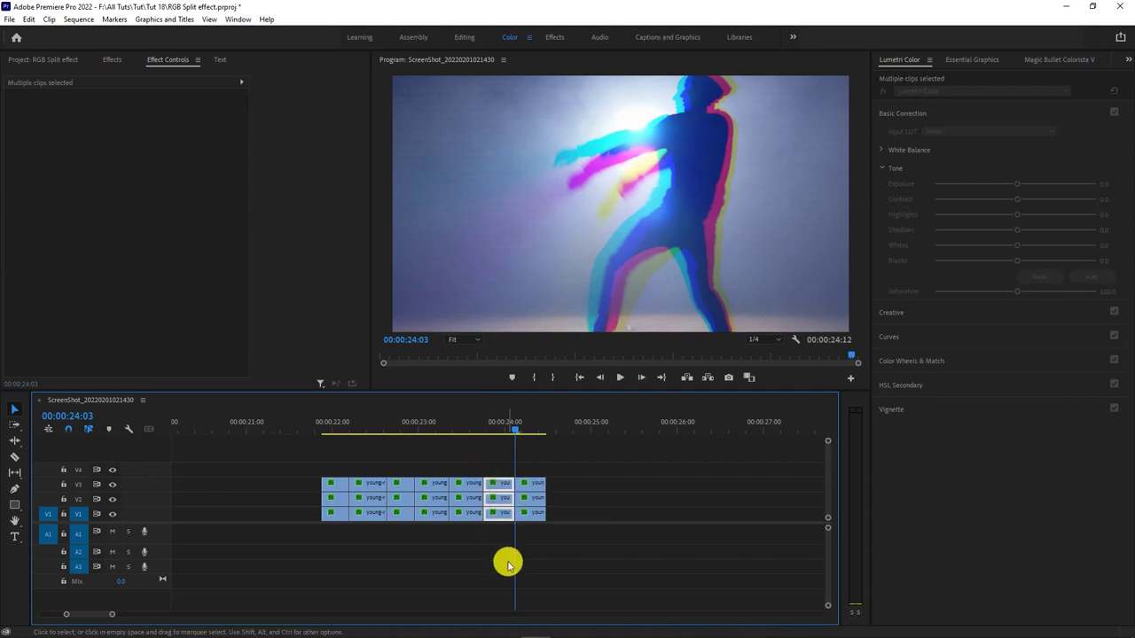
{"action": "left_click", "coordinate": [364, 464]}
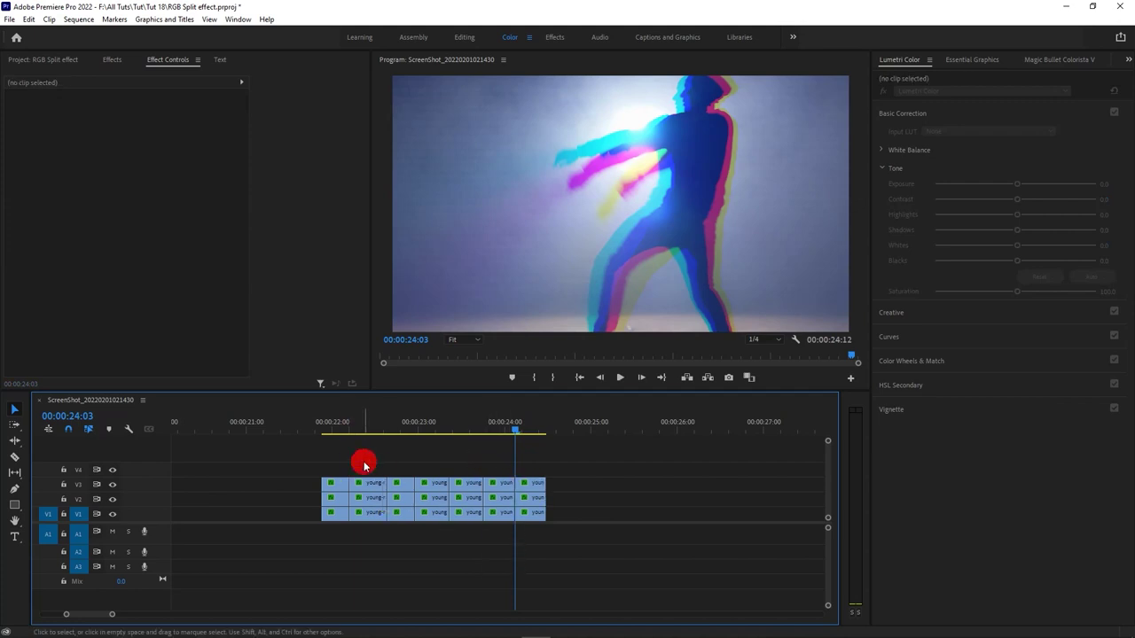
{"action": "left_click", "coordinate": [342, 423]}
{"action": "left_click_drag", "start_coordinate": [366, 468], "coordinate": [367, 540]}
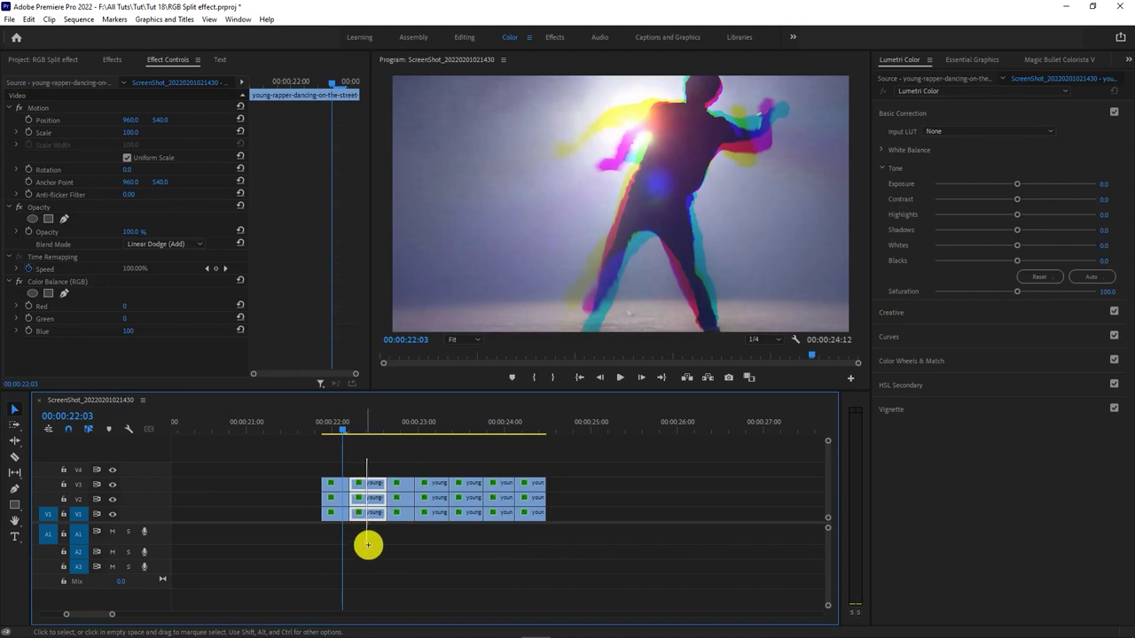
{"action": "key", "text": "Delete"}
{"action": "left_click_drag", "start_coordinate": [429, 452], "coordinate": [436, 554]}
{"action": "key", "text": "Delete"}
{"action": "left_click_drag", "start_coordinate": [497, 463], "coordinate": [509, 557]}
{"action": "key", "text": "Delete"}
{"action": "scroll", "coordinate": [475, 468], "scroll_direction": "down", "scroll_amount": 2}
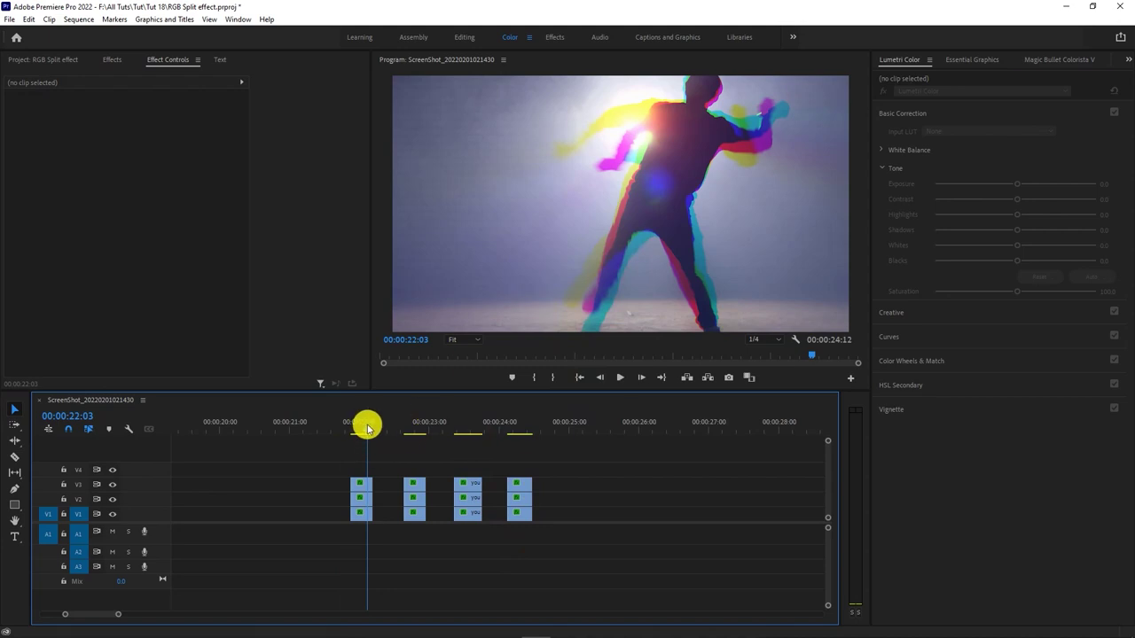
- Slide the pink and blue clip stacks left to close each gap, then scrub back to about 23:02
{"action": "left_click_drag", "start_coordinate": [367, 429], "coordinate": [364, 430]}
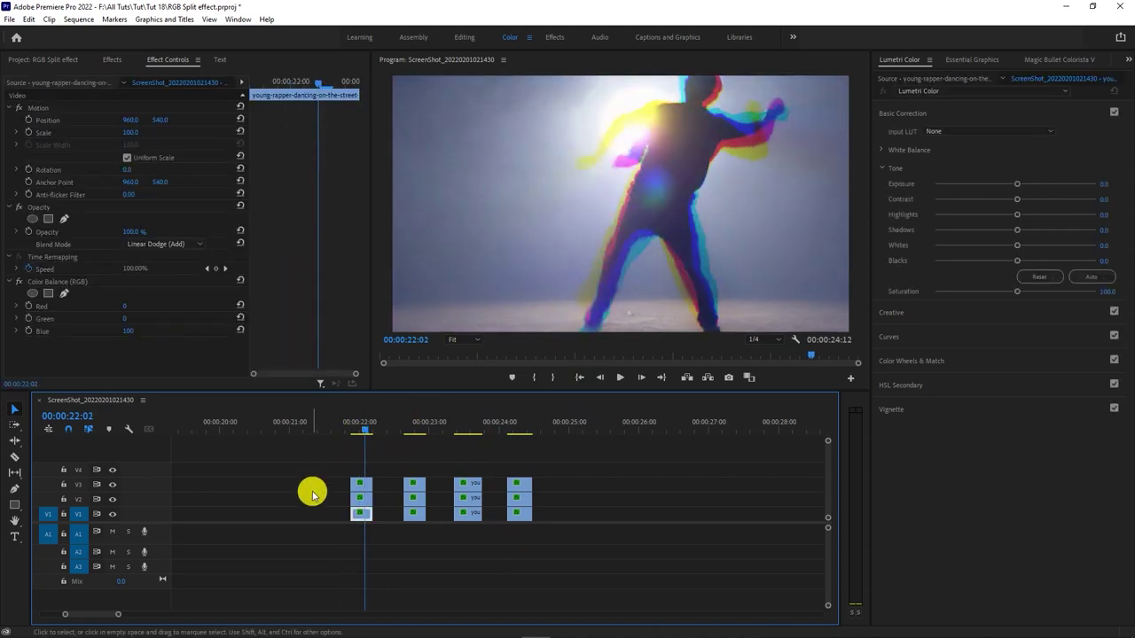
{"action": "scroll", "coordinate": [245, 499], "scroll_direction": "down", "scroll_amount": 2}
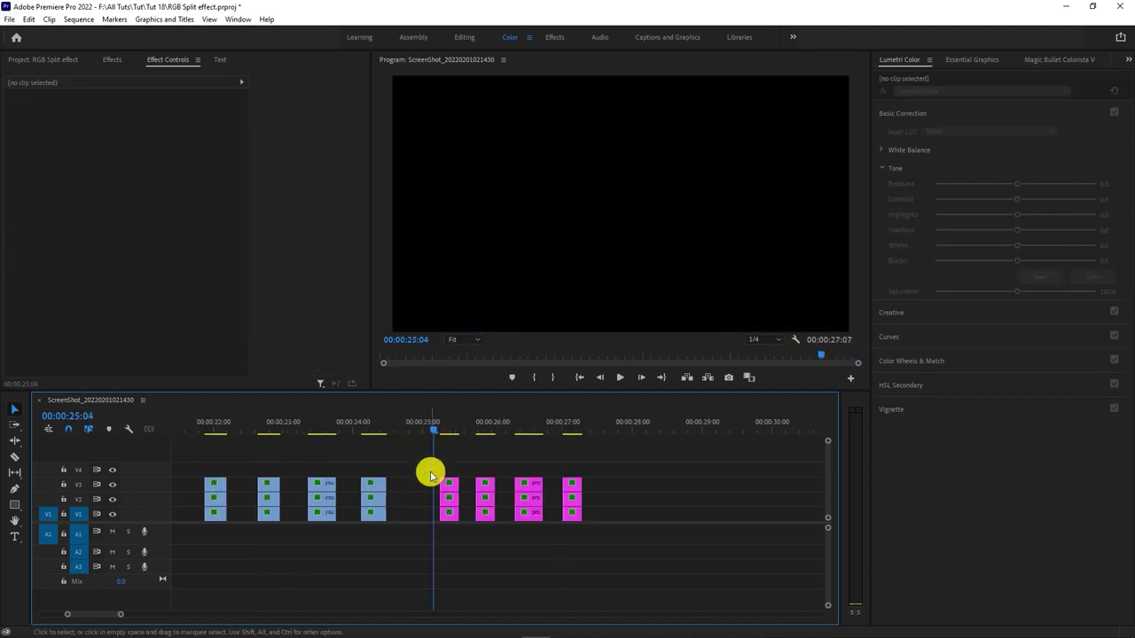
{"action": "left_click_drag", "start_coordinate": [440, 461], "coordinate": [661, 565]}
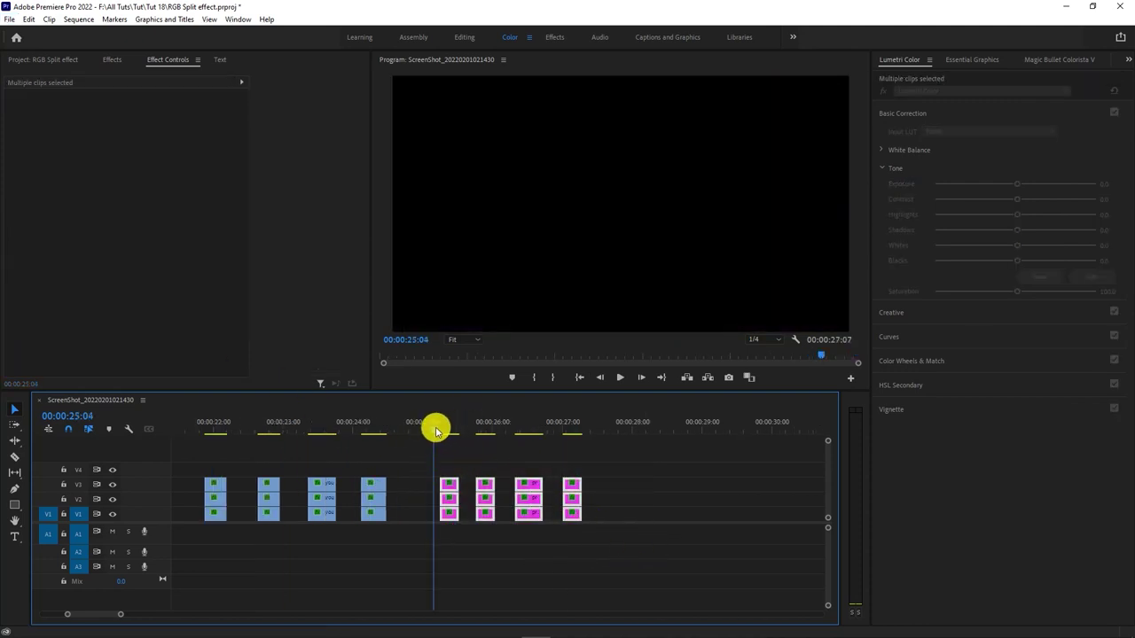
{"action": "left_click_drag", "start_coordinate": [435, 430], "coordinate": [448, 430]}
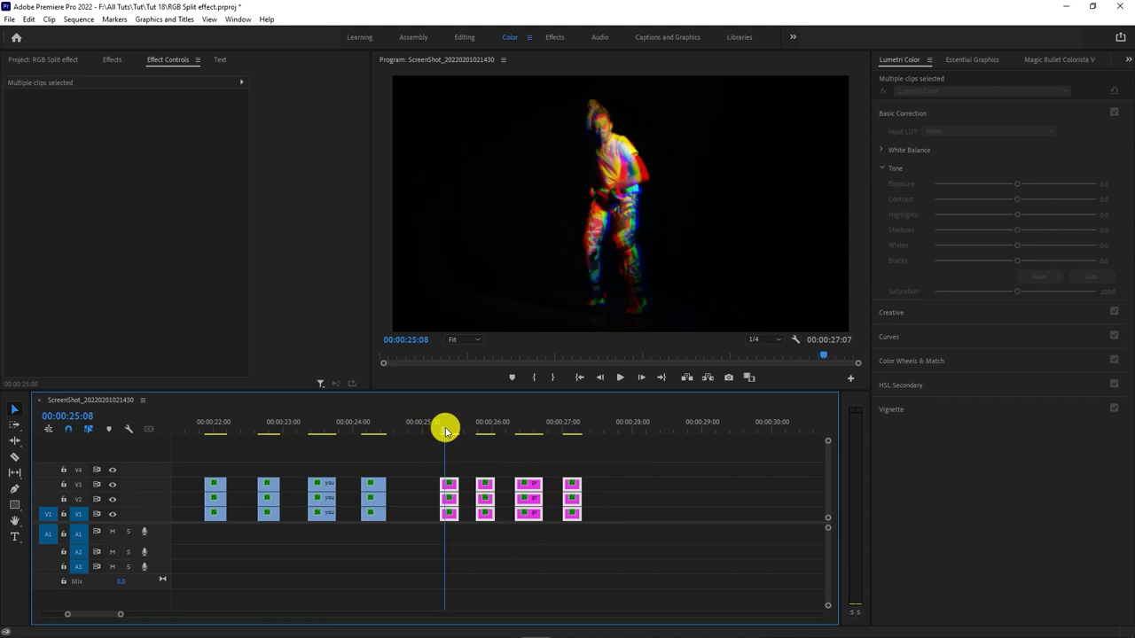
{"action": "left_click", "coordinate": [617, 476]}
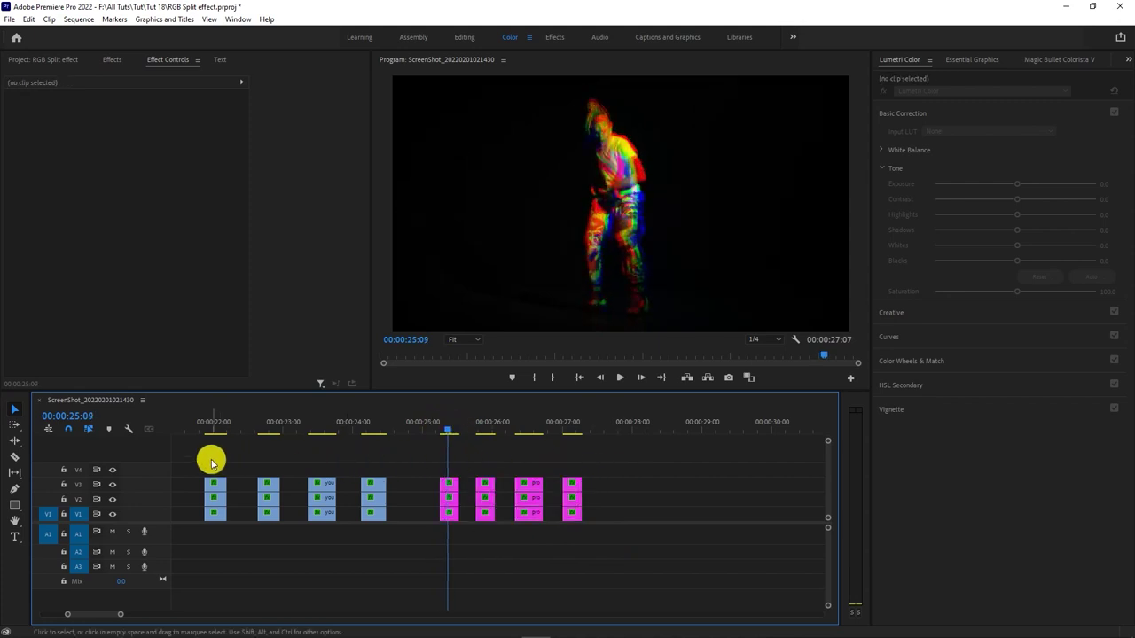
{"action": "mouse_move", "coordinate": [390, 445]}
{"action": "left_mouse_down"}
{"action": "mouse_move", "coordinate": [455, 502]}
{"action": "mouse_move", "coordinate": [241, 504]}
{"action": "left_mouse_up"}
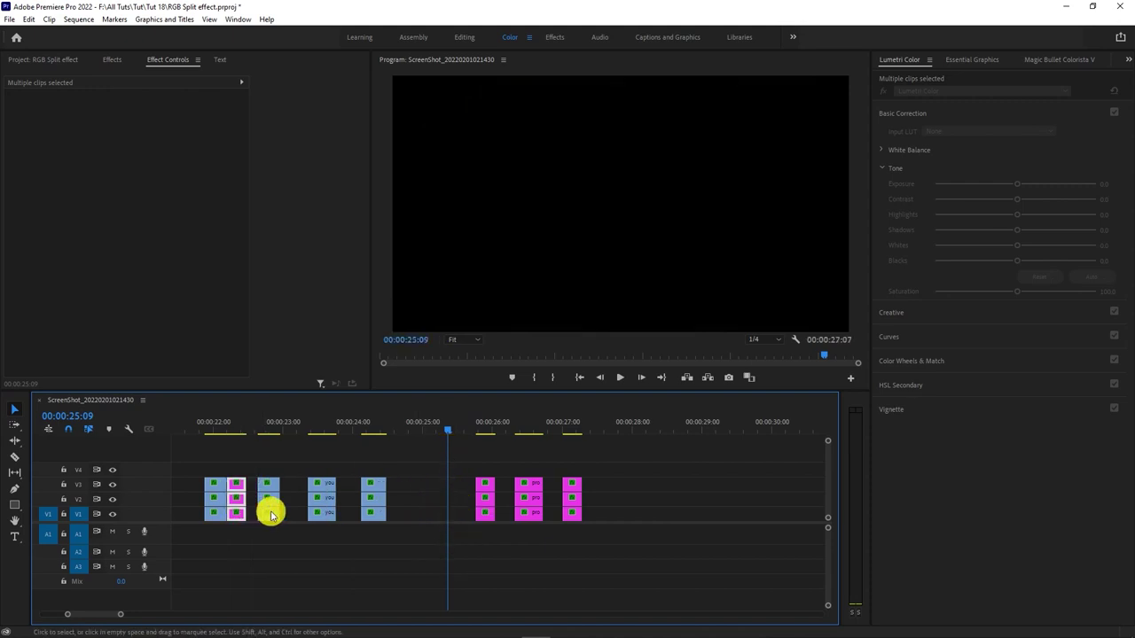
{"action": "left_click_drag", "start_coordinate": [268, 490], "coordinate": [257, 486]}
{"action": "mouse_move", "coordinate": [474, 459]}
{"action": "left_mouse_down"}
{"action": "mouse_move", "coordinate": [490, 514]}
{"action": "mouse_move", "coordinate": [283, 505]}
{"action": "mouse_move", "coordinate": [300, 498]}
{"action": "left_mouse_up"}
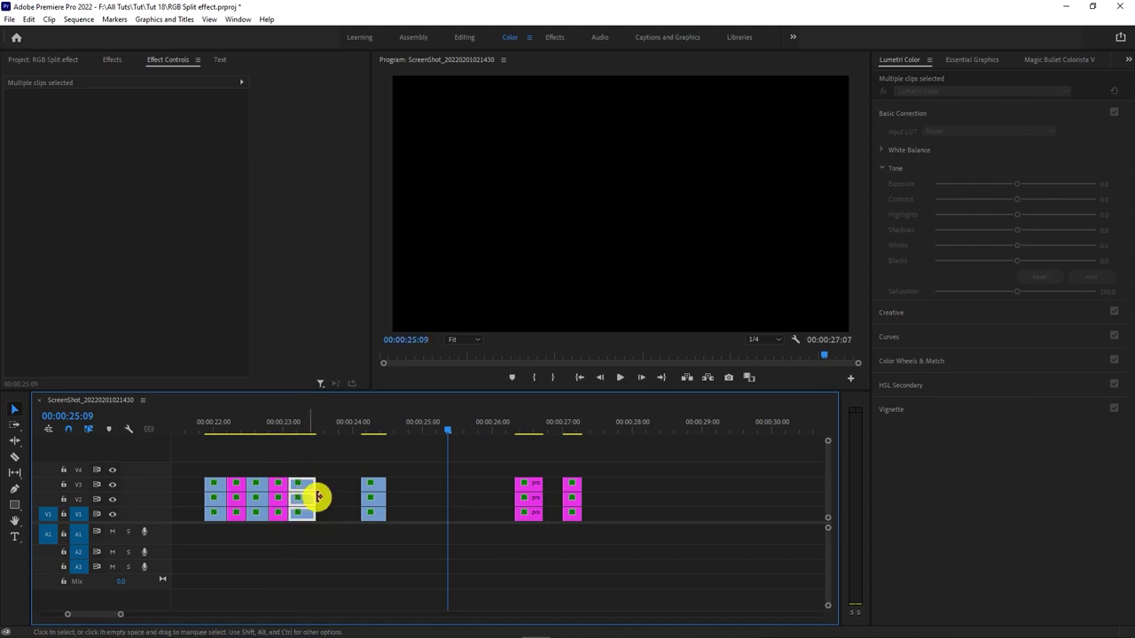
{"action": "left_click_drag", "start_coordinate": [373, 498], "coordinate": [327, 498]}
{"action": "mouse_move", "coordinate": [437, 483]}
{"action": "left_mouse_down"}
{"action": "mouse_move", "coordinate": [288, 461]}
{"action": "mouse_move", "coordinate": [351, 465]}
{"action": "left_mouse_up"}
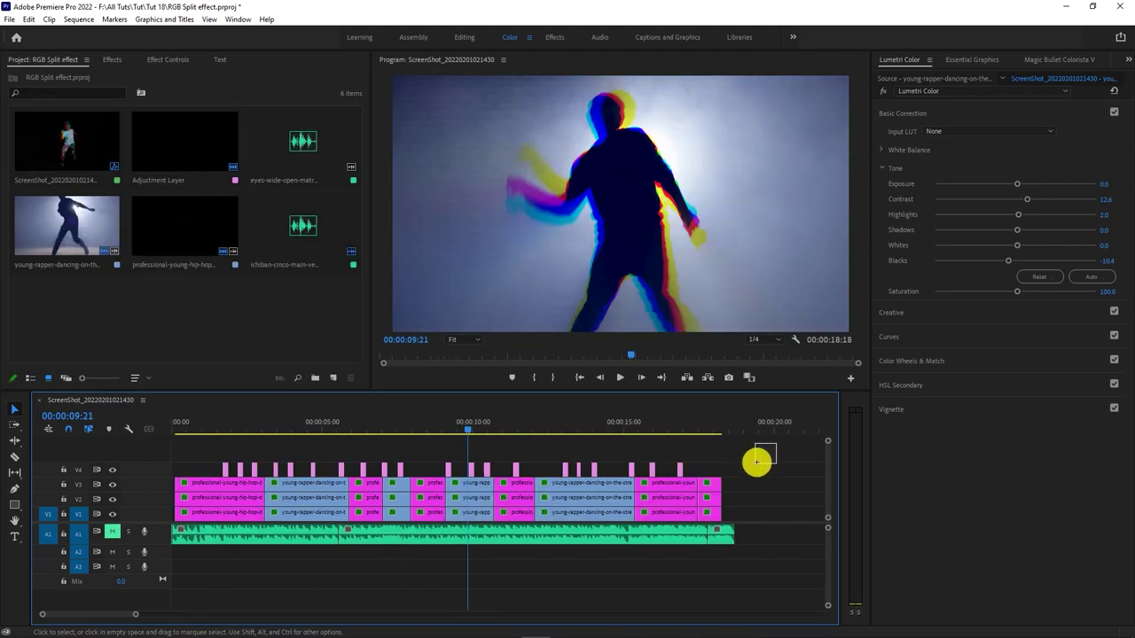
- Inspect the music clip, the first dance clip and an adjustment layer above them
{"action": "left_click", "coordinate": [756, 461]}
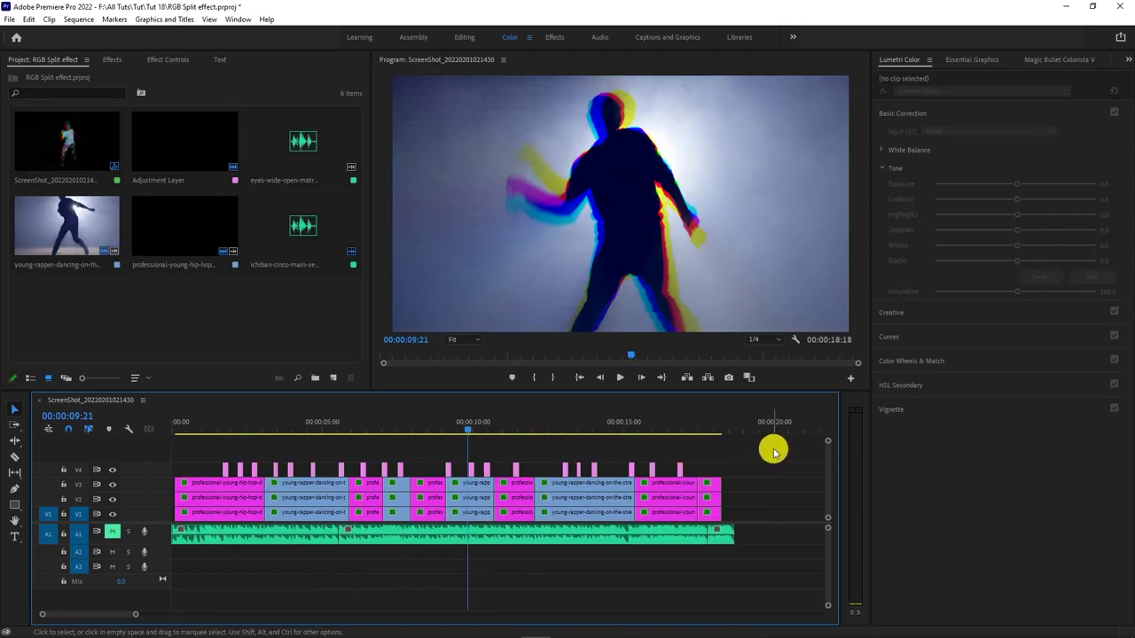
{"action": "left_click", "coordinate": [248, 532]}
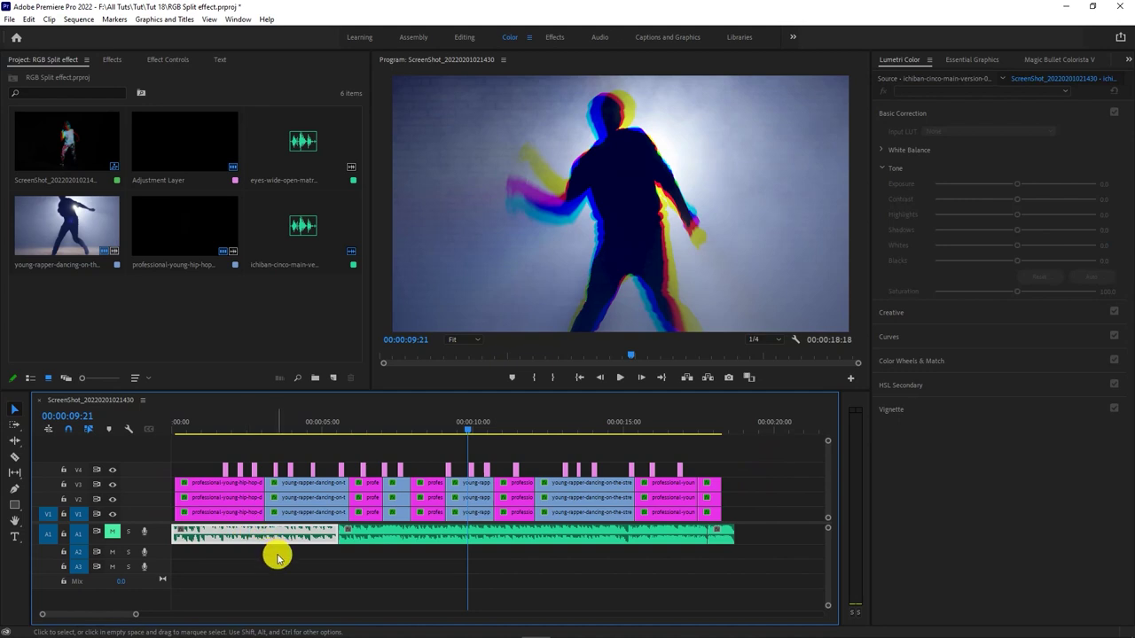
{"action": "left_click", "coordinate": [277, 556]}
{"action": "left_click", "coordinate": [234, 483]}
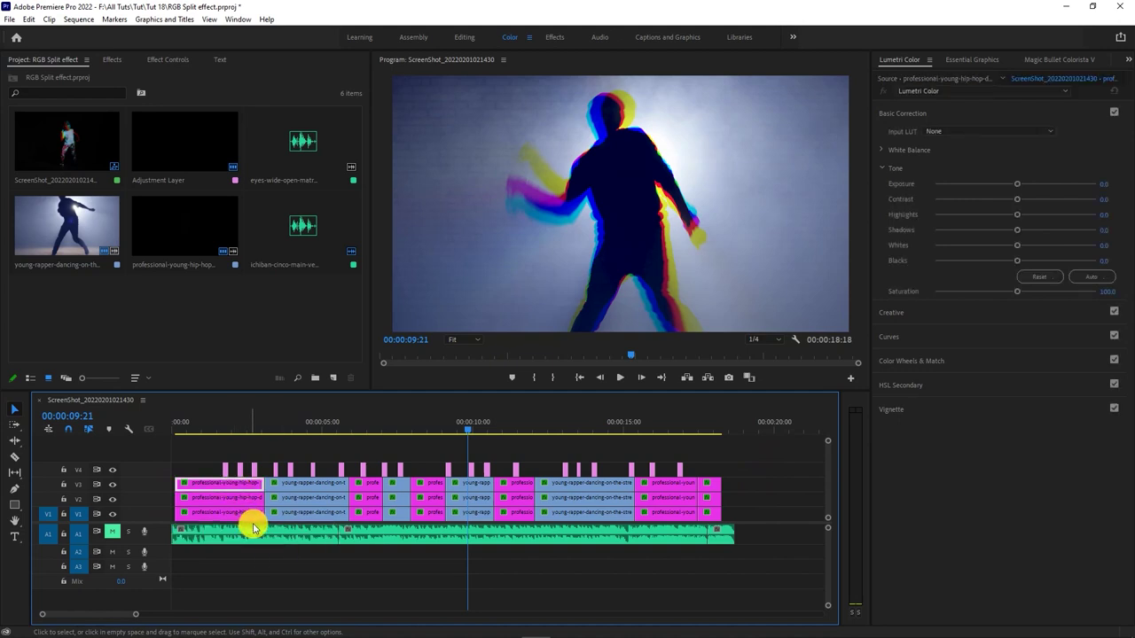
{"action": "left_click", "coordinate": [253, 532]}
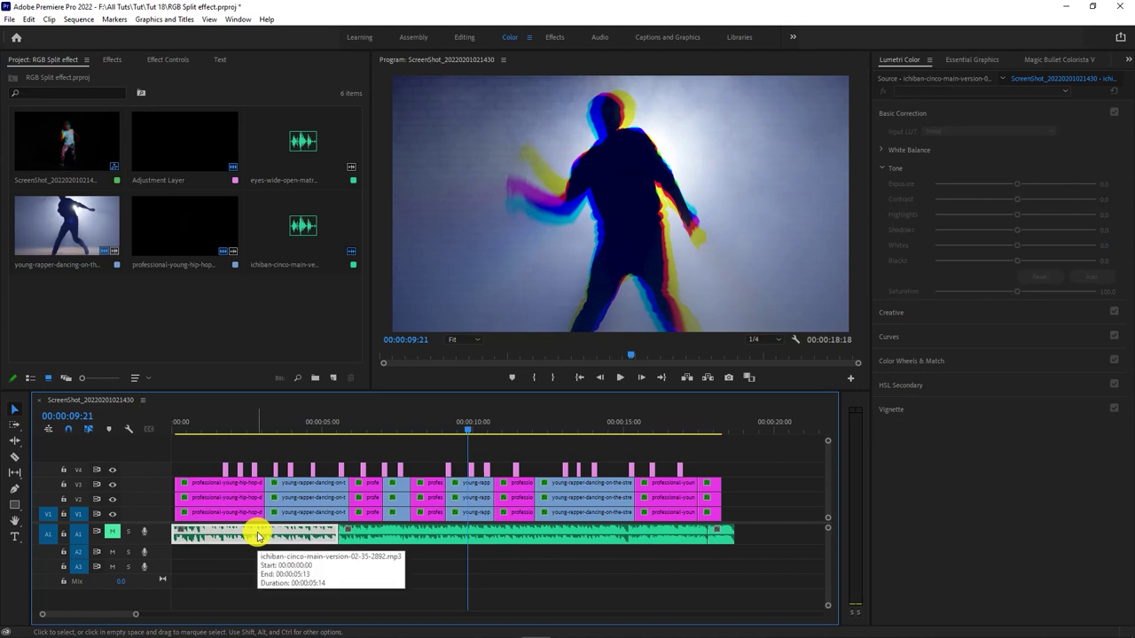
{"action": "left_click", "coordinate": [226, 473]}
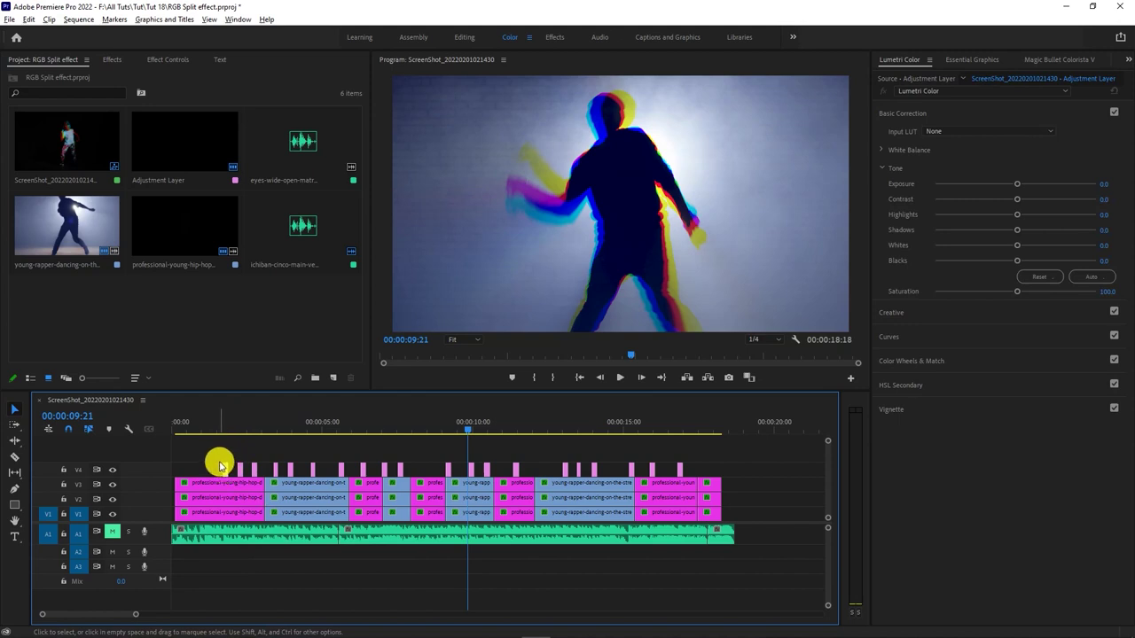
- Zoom the timeline into the opening seconds and move the playhead to about 1:15
{"action": "scroll", "coordinate": [220, 465], "scroll_direction": "up", "scroll_amount": 2}
{"action": "scroll", "coordinate": [220, 465], "scroll_direction": "up", "scroll_amount": 2}
{"action": "scroll", "coordinate": [220, 465], "scroll_direction": "up", "scroll_amount": 2}
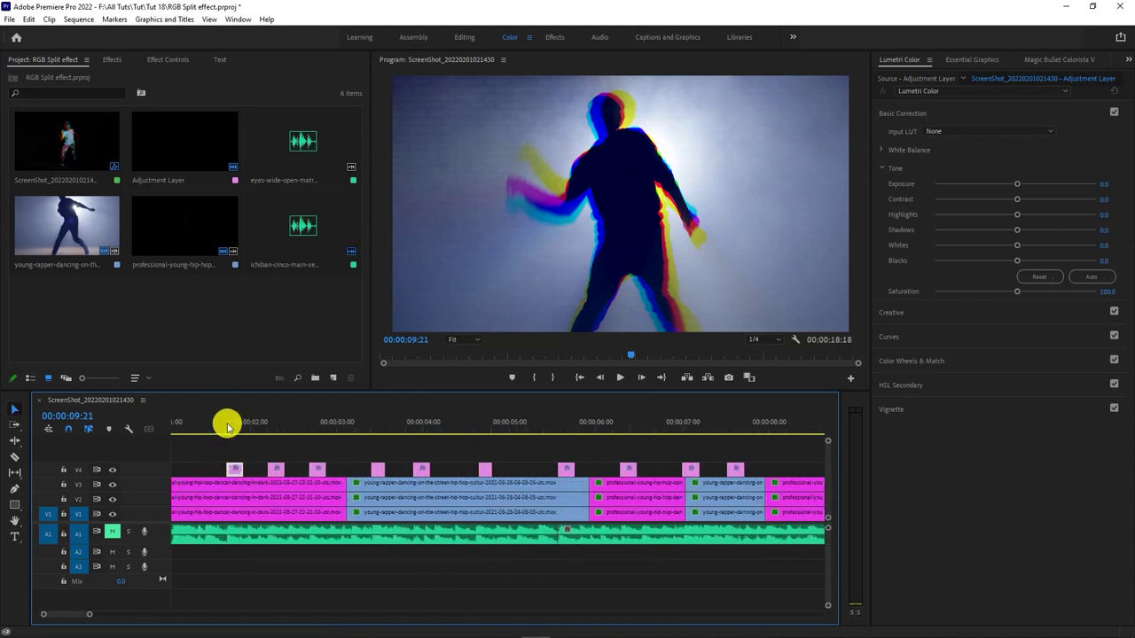
{"action": "left_click_drag", "start_coordinate": [207, 427], "coordinate": [233, 428]}
- Search effects for 'transform' and drag Distort > Transform onto the first V4 adjustment layer
{"action": "left_click", "coordinate": [235, 469]}
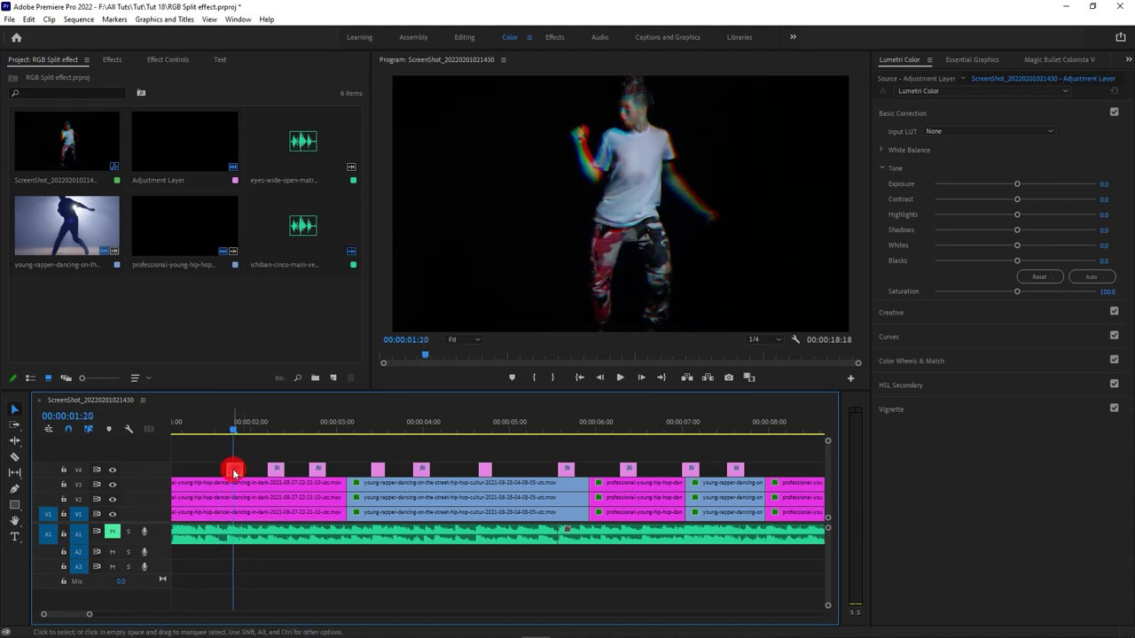
{"action": "scroll", "coordinate": [233, 469], "scroll_direction": "up", "scroll_amount": 5}
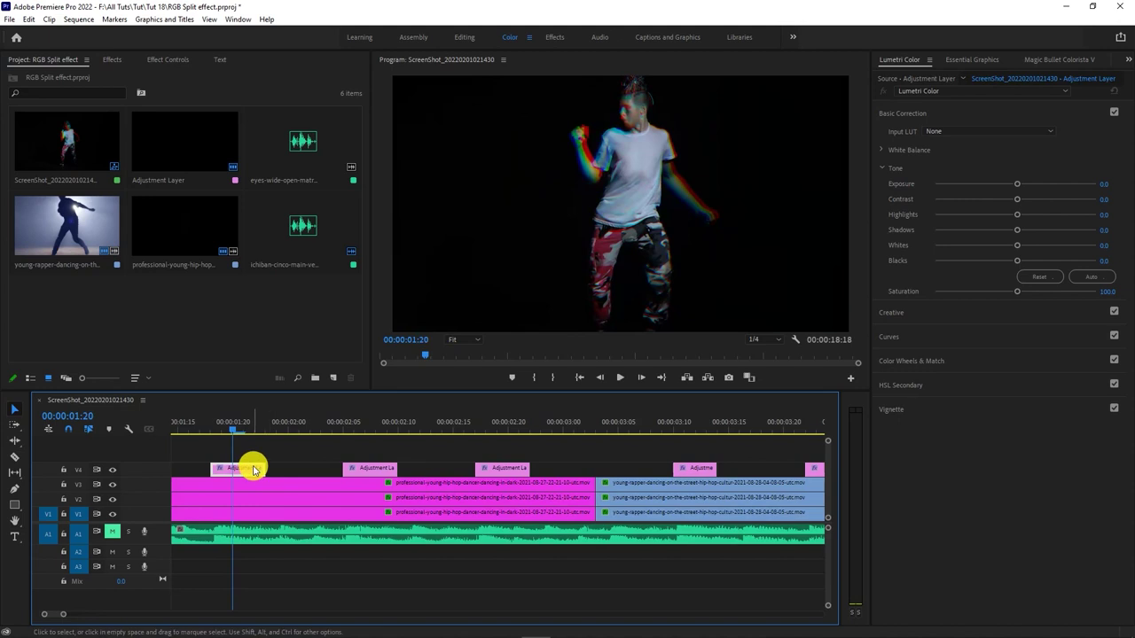
{"action": "left_click", "coordinate": [113, 58]}
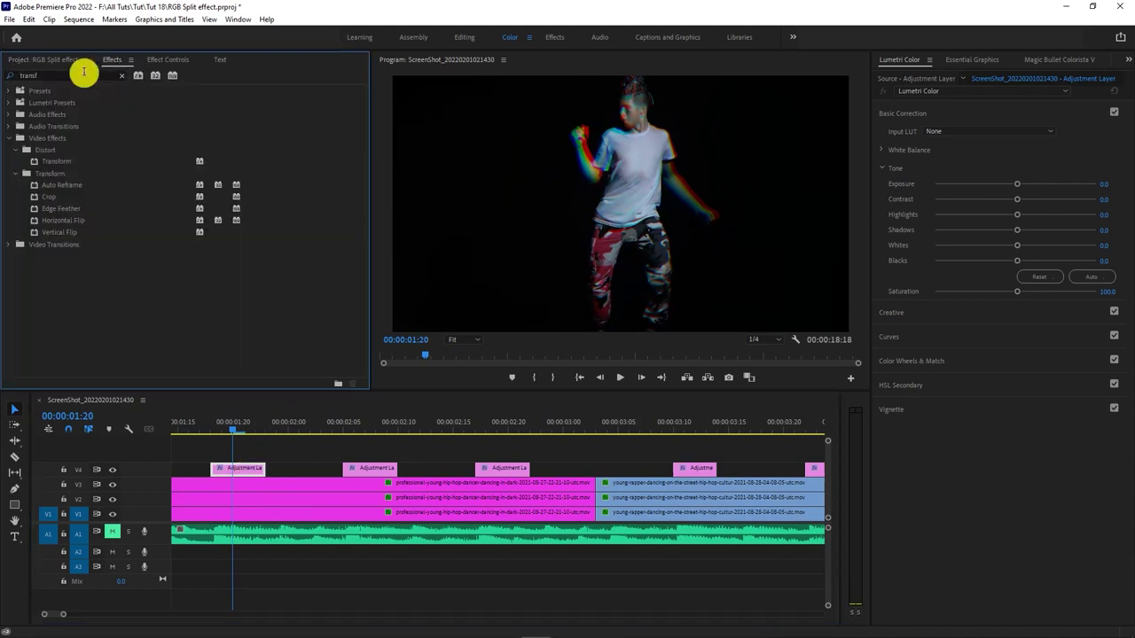
{"action": "left_click", "coordinate": [44, 74]}
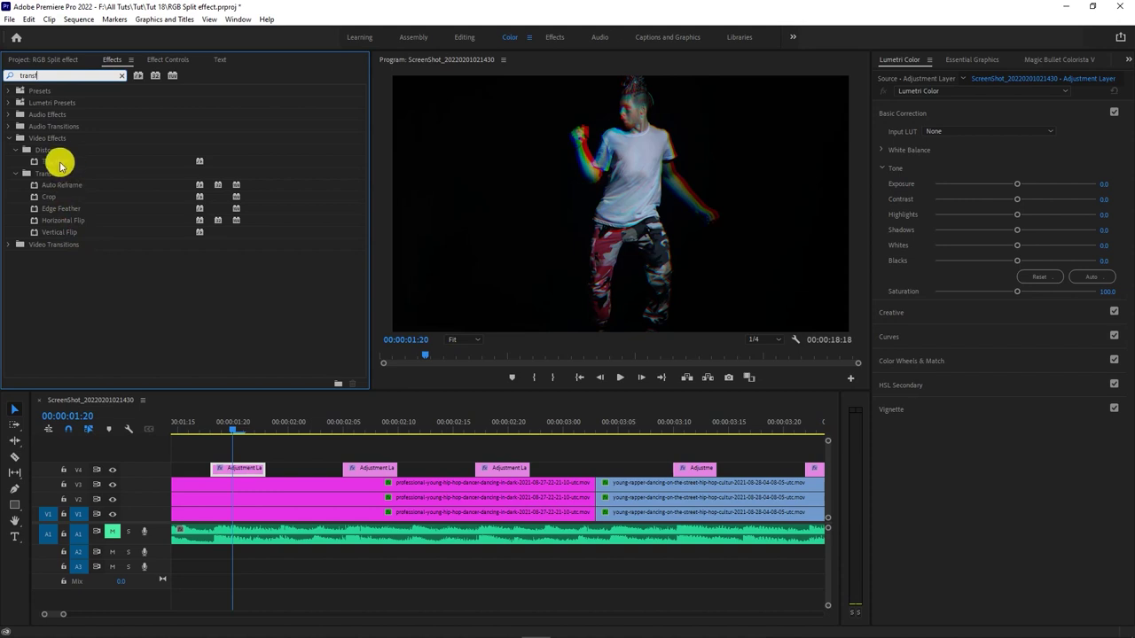
{"action": "left_click", "coordinate": [60, 163]}
{"action": "left_click_drag", "start_coordinate": [64, 164], "coordinate": [233, 488]}
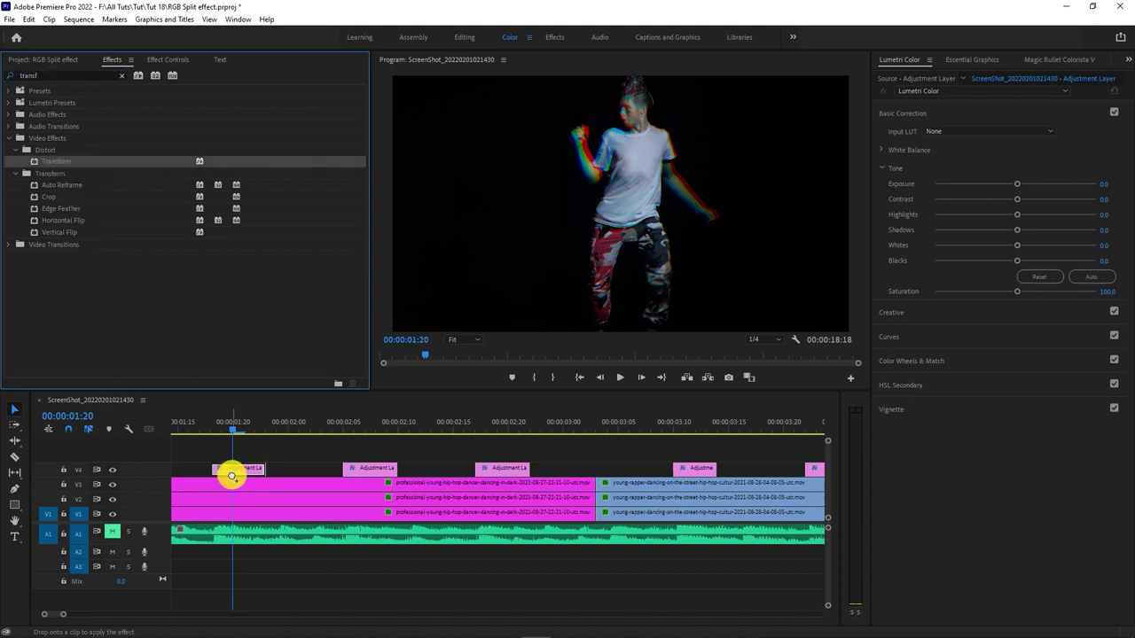
{"action": "left_click", "coordinate": [168, 59]}
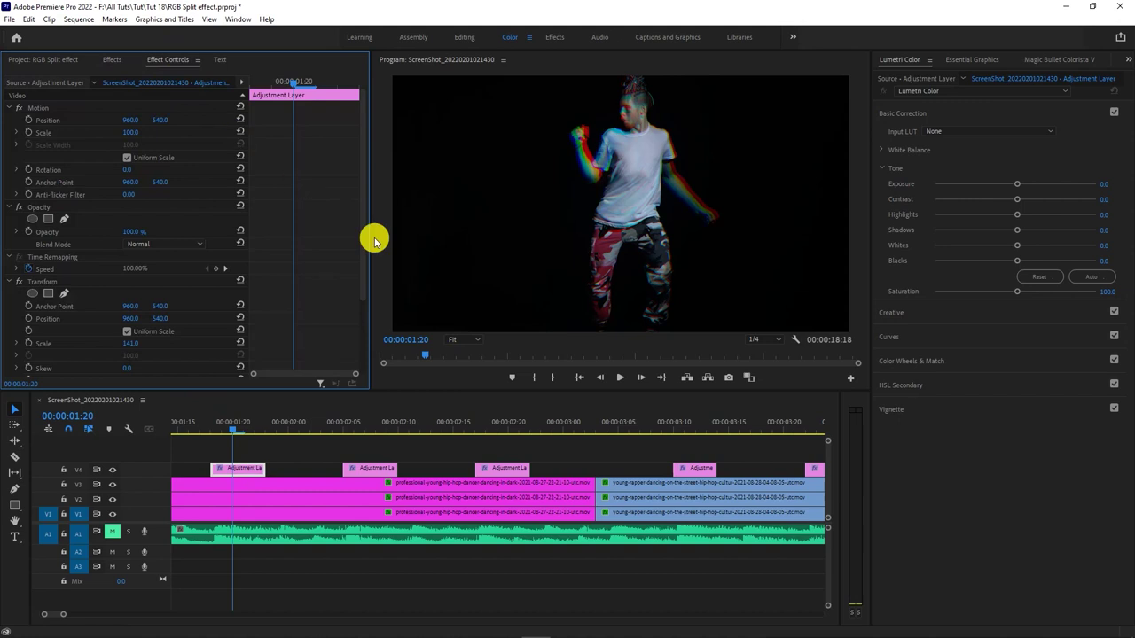
{"action": "left_click_drag", "start_coordinate": [363, 251], "coordinate": [367, 292]}
{"action": "left_click", "coordinate": [250, 477]}
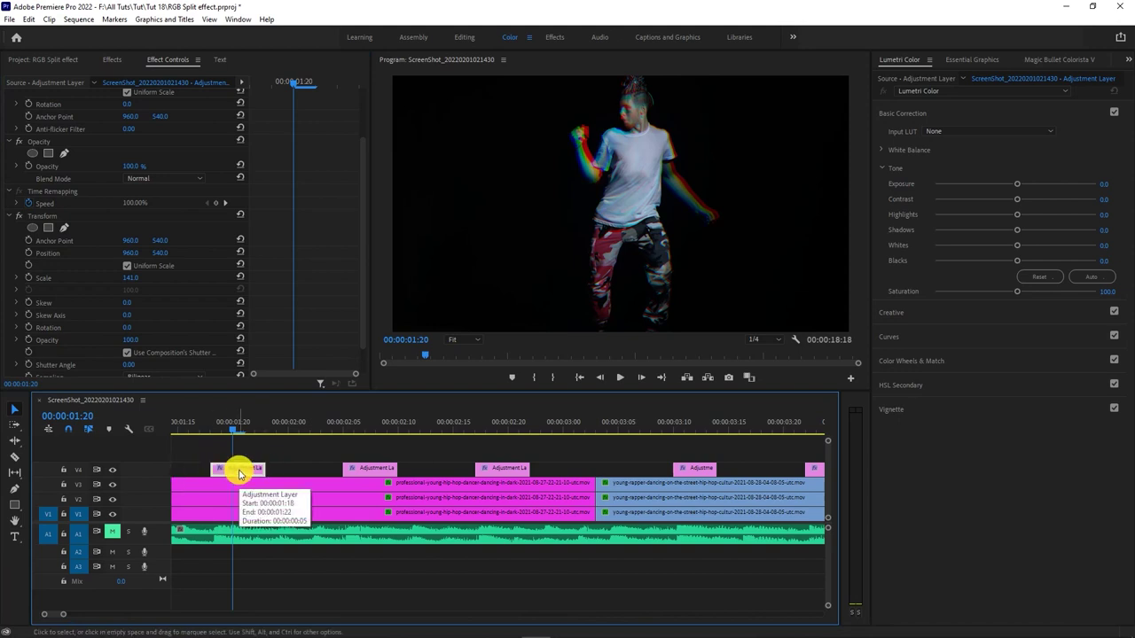
{"action": "left_click", "coordinate": [222, 430]}
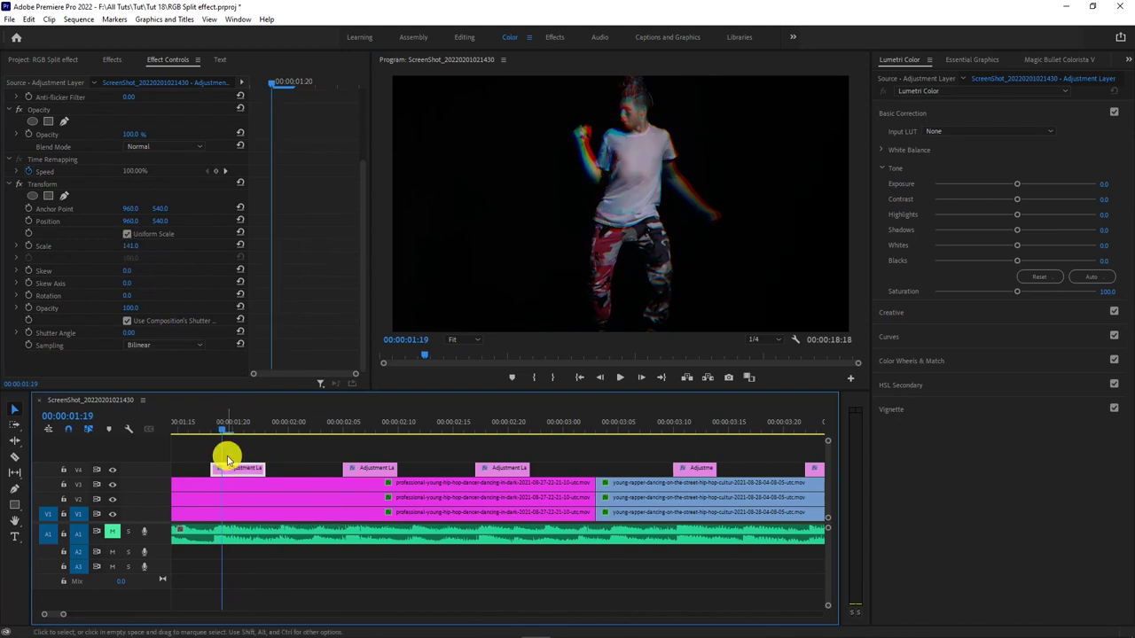
{"action": "left_click", "coordinate": [197, 430]}
{"action": "left_click_drag", "start_coordinate": [197, 430], "coordinate": [291, 429]}
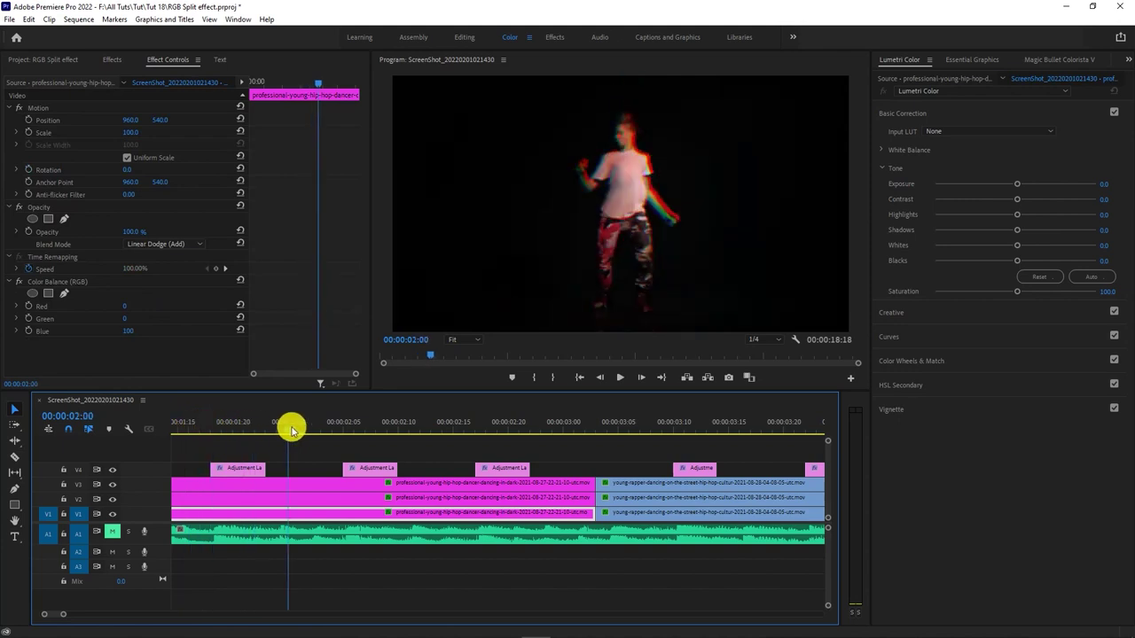
- Copy the Transform-scaled adjustment layer onto a later beat on V4
{"action": "scroll", "coordinate": [291, 482], "scroll_direction": "down", "scroll_amount": 3}
{"action": "scroll", "coordinate": [282, 487], "scroll_direction": "down", "scroll_amount": 2}
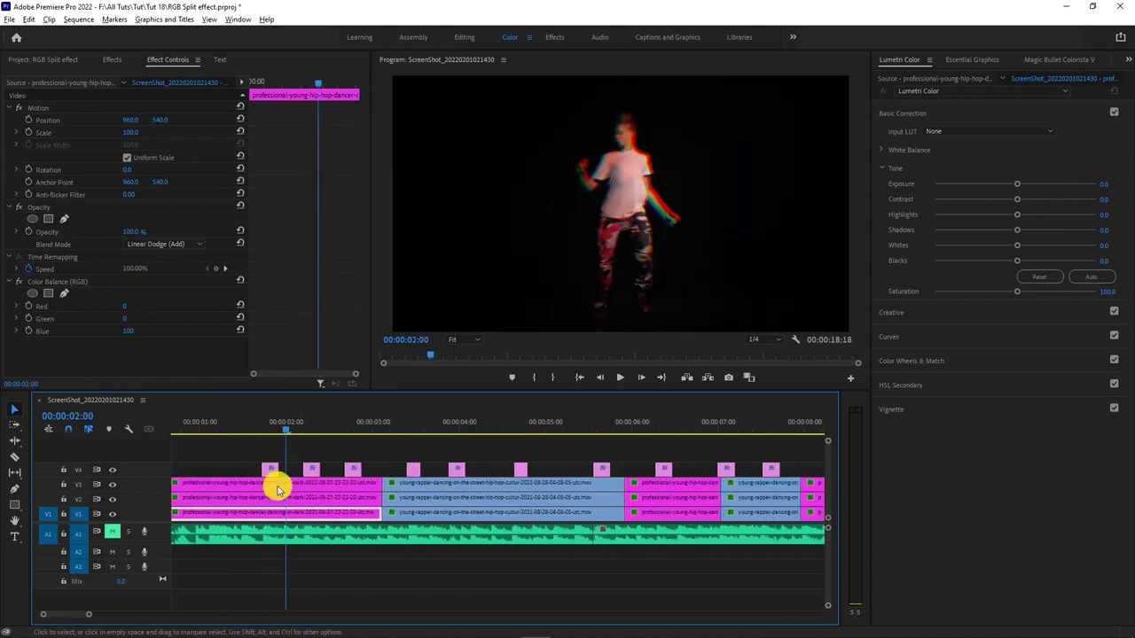
{"action": "left_click", "coordinate": [270, 475]}
{"action": "left_click", "coordinate": [271, 470]}
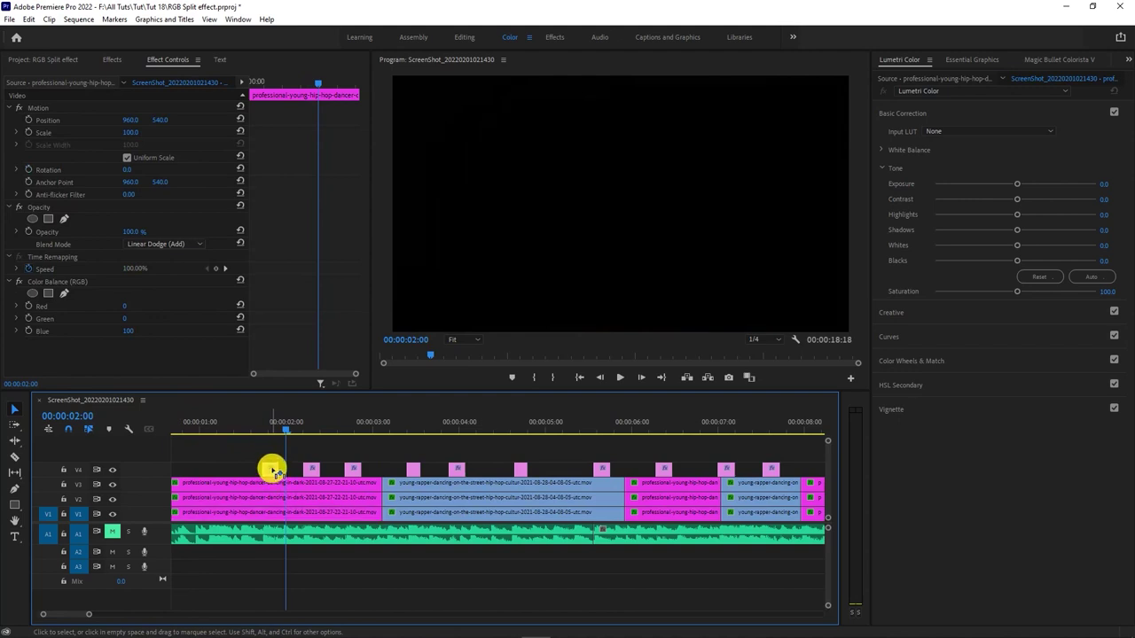
{"action": "mouse_move", "coordinate": [220, 473]}
{"action": "left_mouse_down"}
{"action": "mouse_move", "coordinate": [397, 453]}
{"action": "mouse_move", "coordinate": [635, 469]}
{"action": "left_mouse_up"}
- Delete the spare adjustment layer and nudge the scaled-141 copy onto its beat near 00:00:04:15
{"action": "scroll", "coordinate": [395, 457], "scroll_direction": "up", "scroll_amount": 2}
{"action": "scroll", "coordinate": [395, 459], "scroll_direction": "up", "scroll_amount": 1}
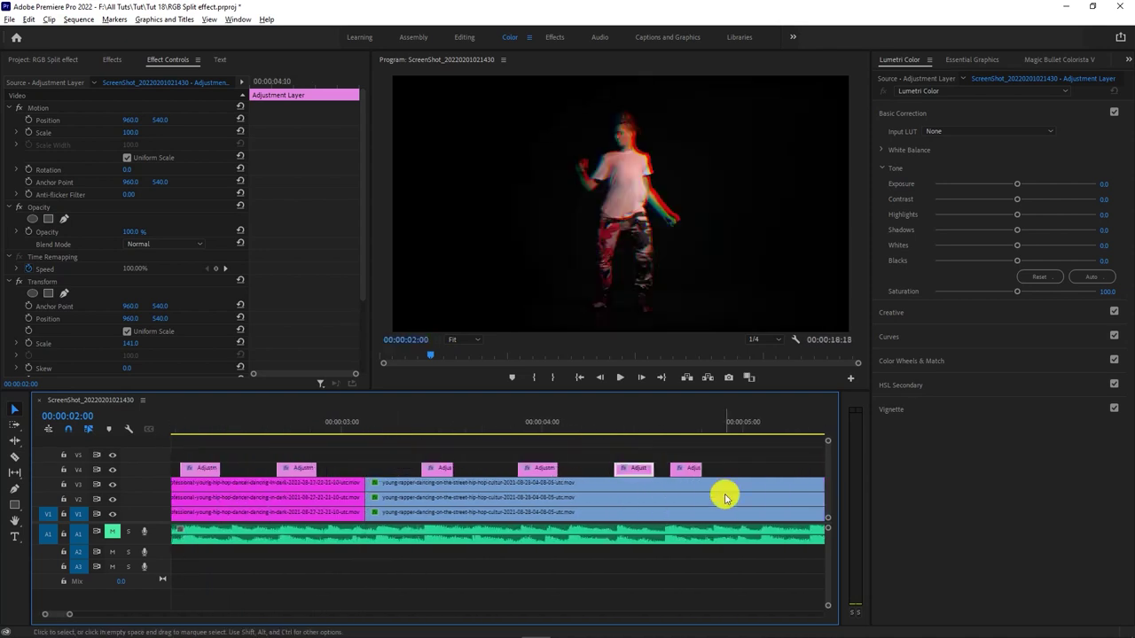
{"action": "scroll", "coordinate": [725, 494], "scroll_direction": "up", "scroll_amount": 2}
{"action": "scroll", "coordinate": [476, 523], "scroll_direction": "down", "scroll_amount": 1}
{"action": "scroll", "coordinate": [479, 522], "scroll_direction": "down", "scroll_amount": 1}
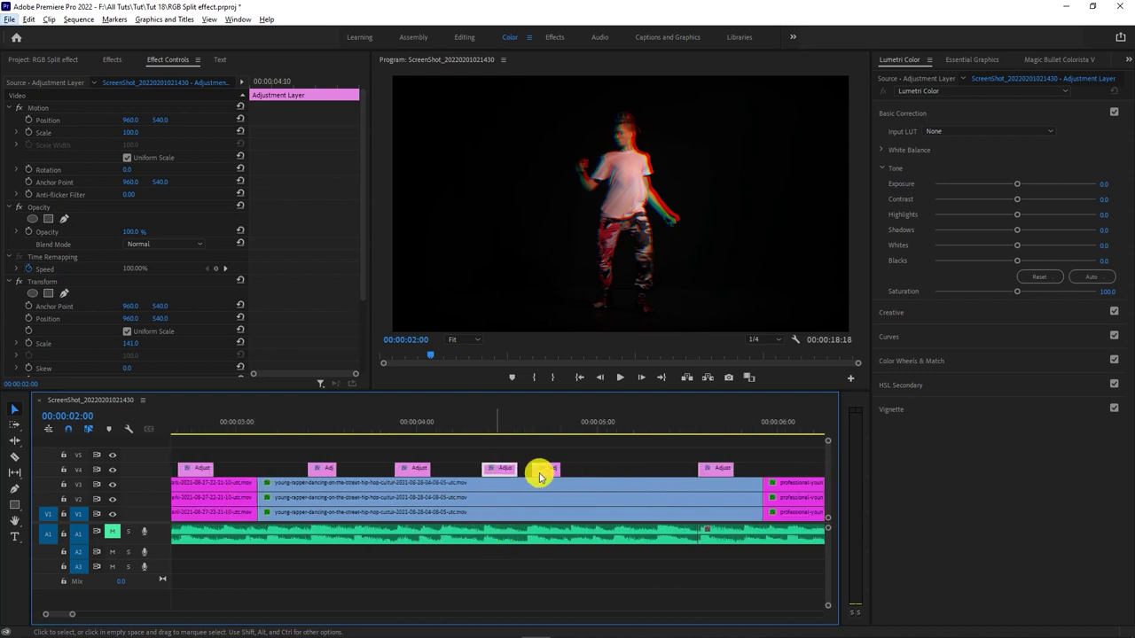
{"action": "key", "text": "Delete"}
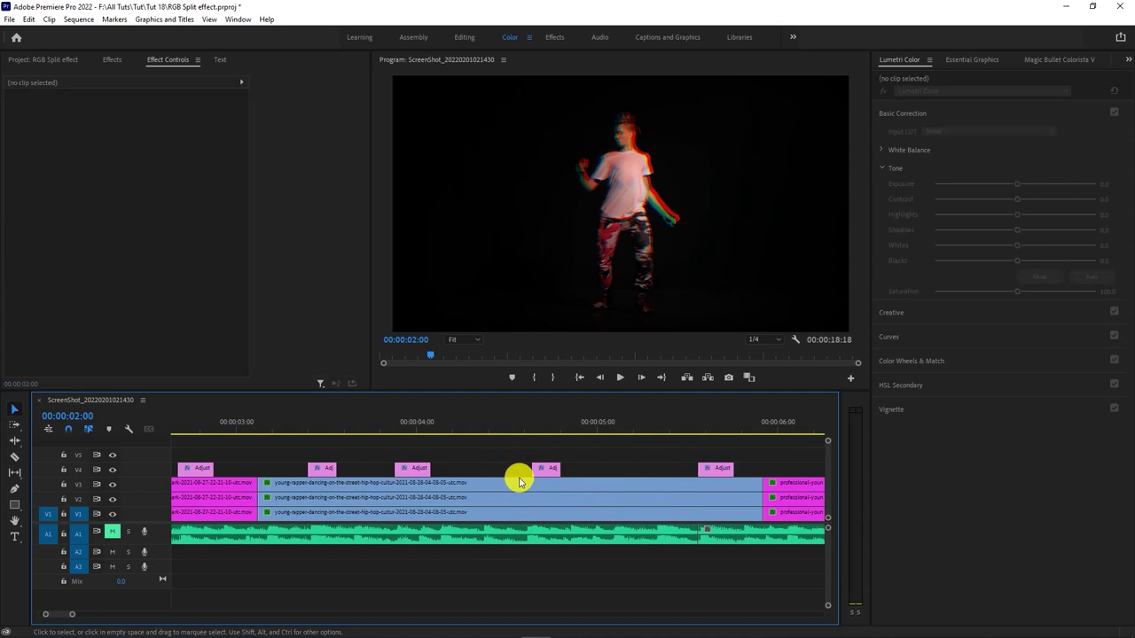
{"action": "left_click_drag", "start_coordinate": [544, 475], "coordinate": [538, 476]}
- Zoom the timeline out to review the whole 18-second sequence with adjustment layers along V4
{"action": "scroll", "coordinate": [535, 483], "scroll_direction": "down", "scroll_amount": 2}
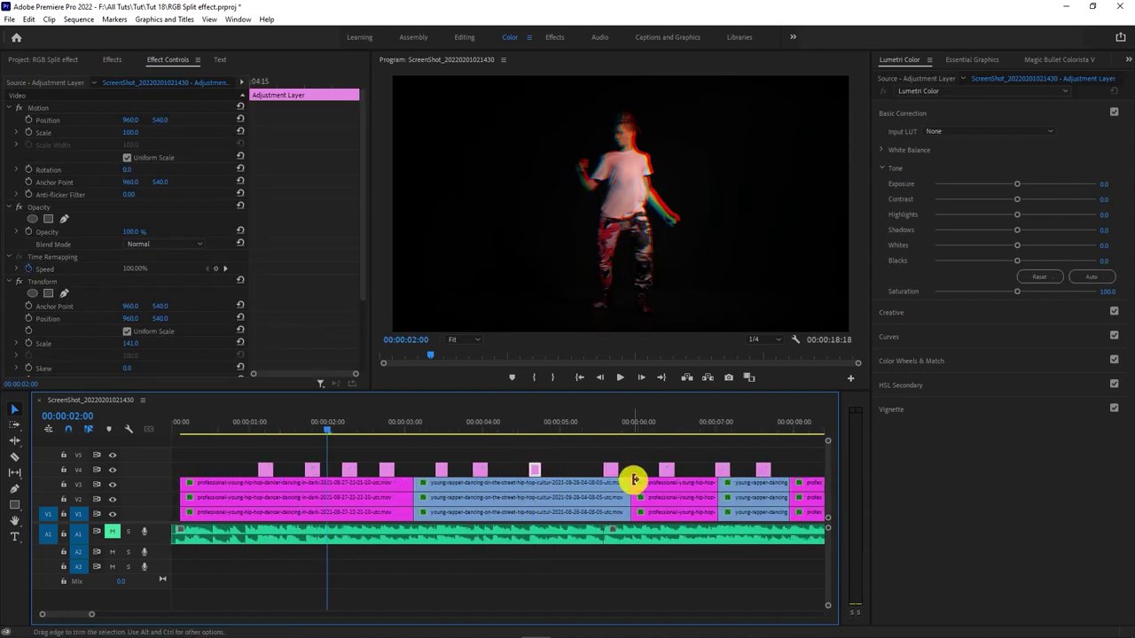
{"action": "scroll", "coordinate": [438, 546], "scroll_direction": "down", "scroll_amount": 2}
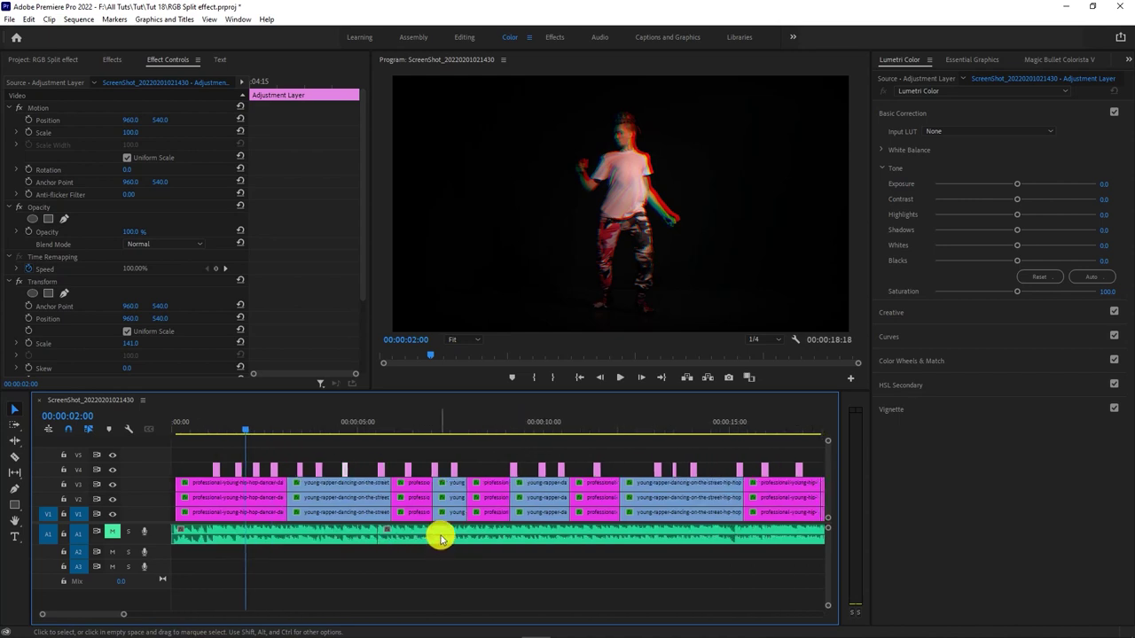